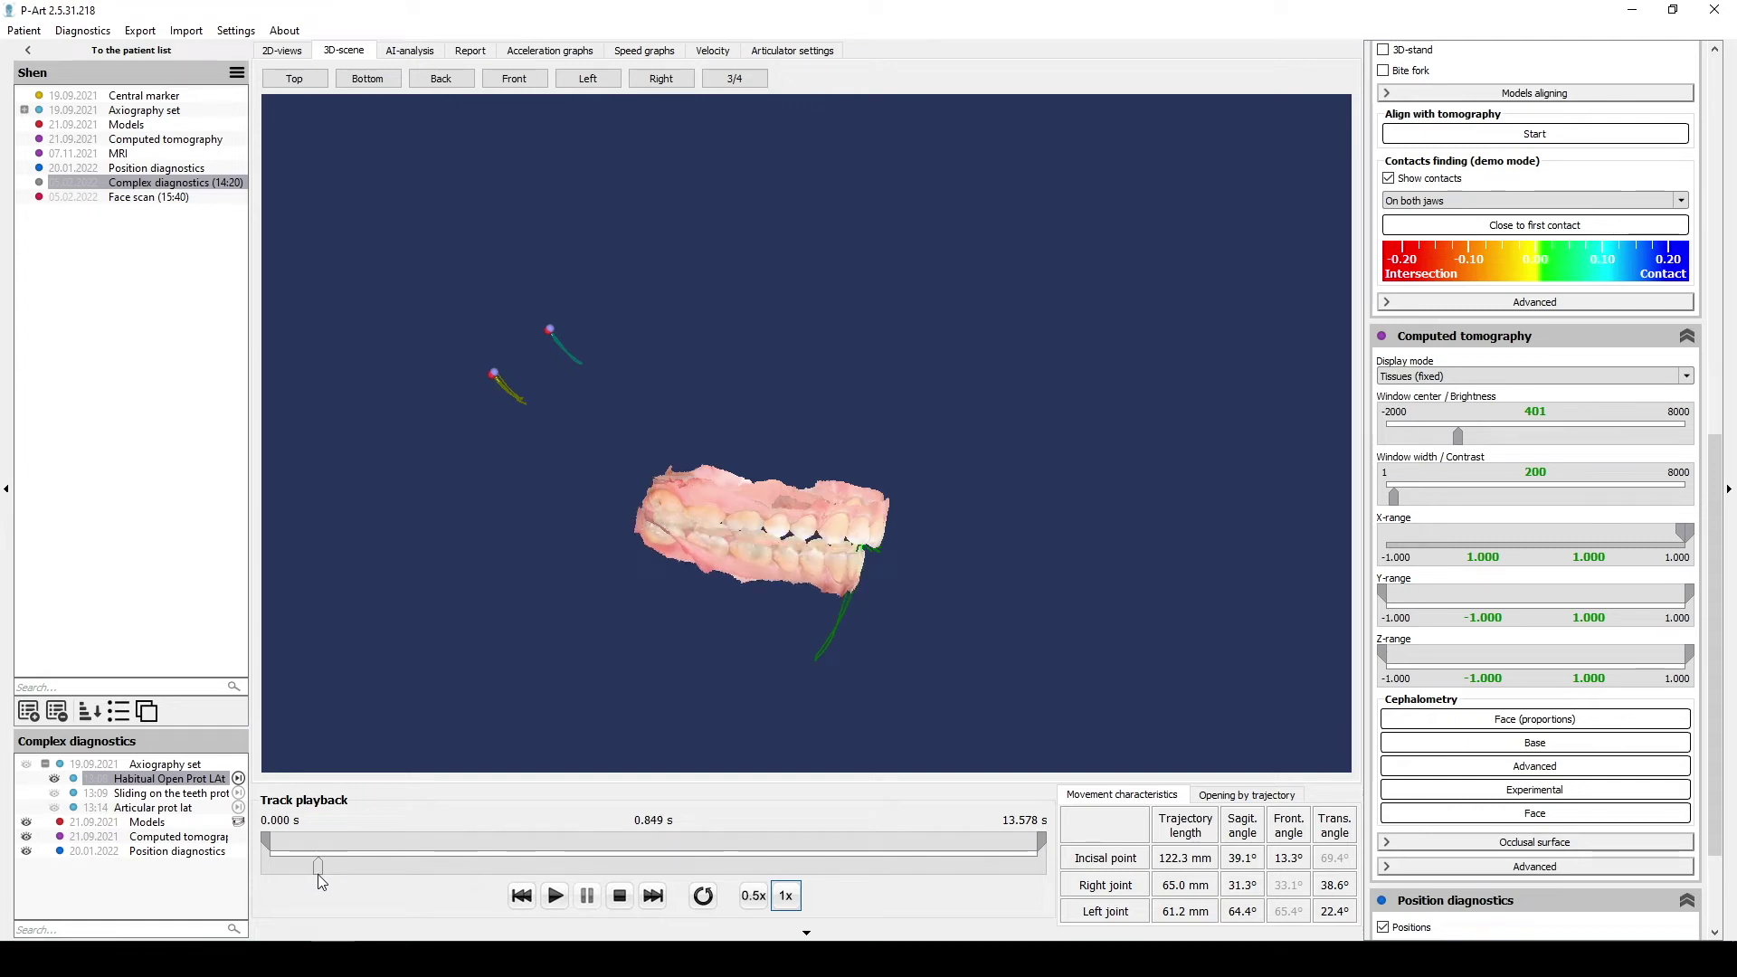
Nudge the jaw playback, turn the model, and expand the Models Advanced export options
left_click_drag(319, 876, 320, 875)
mouse_move(602, 679)
left_mouse_down()
mouse_move(667, 663)
mouse_move(443, 651)
mouse_move(699, 668)
mouse_move(256, 666)
mouse_move(568, 704)
mouse_move(584, 682)
left_mouse_up()
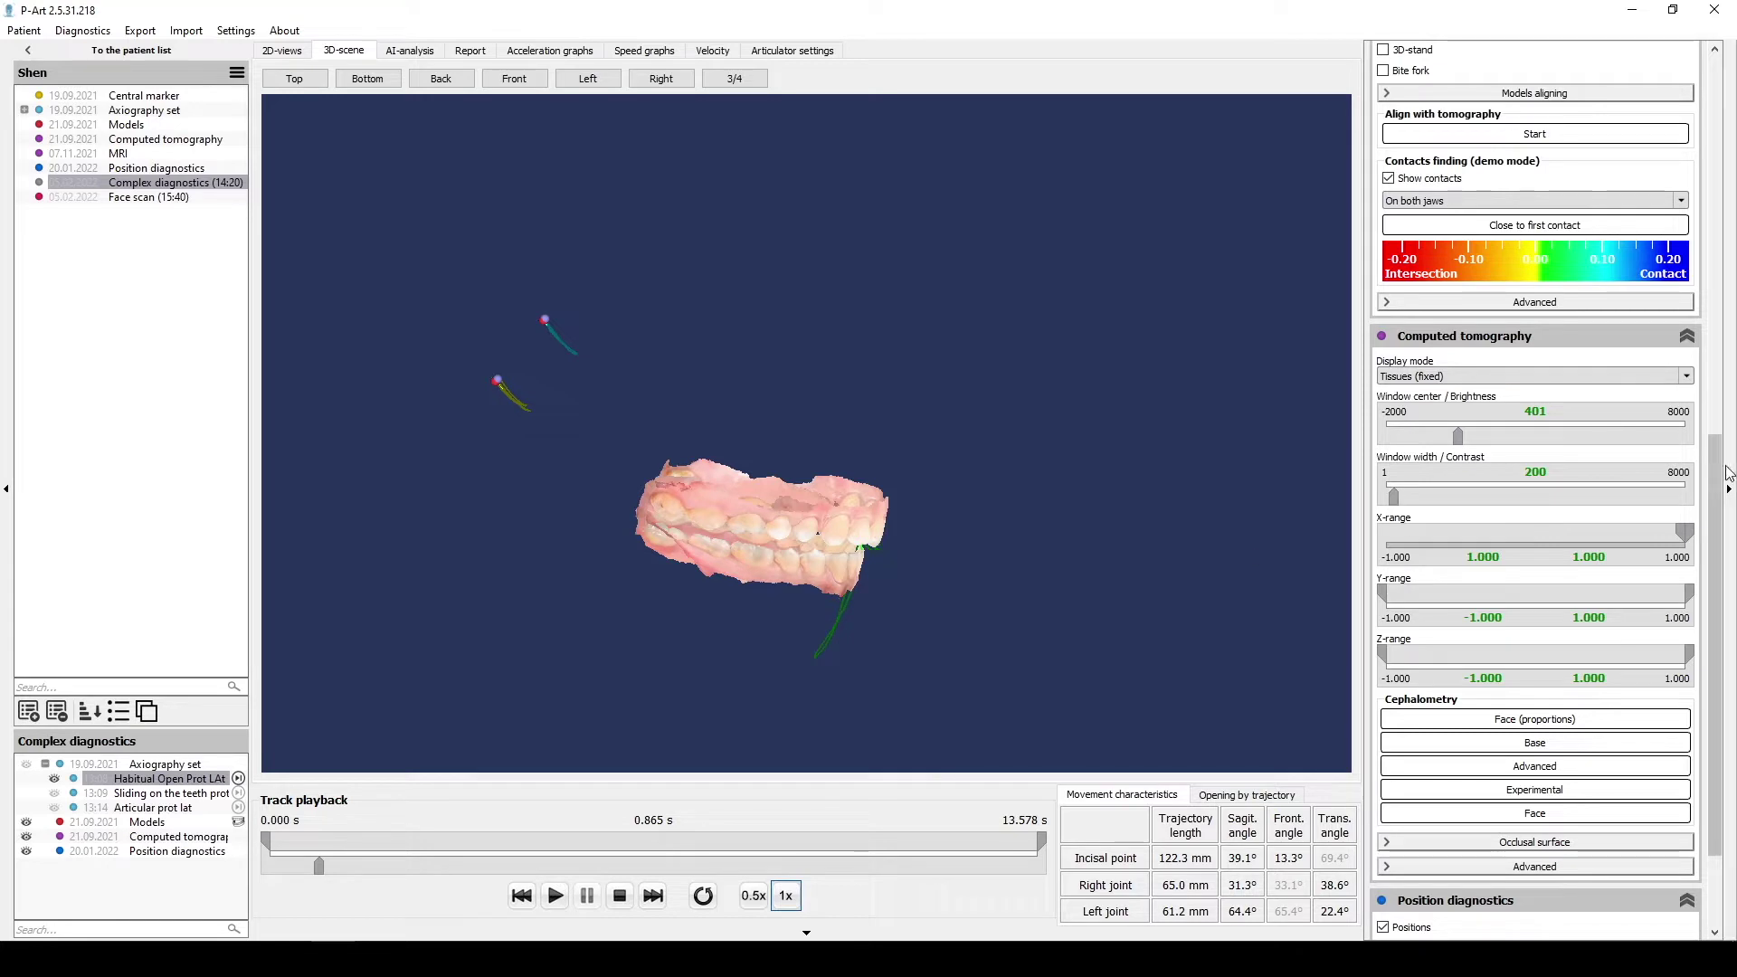
left_click_drag(1726, 472, 1724, 294)
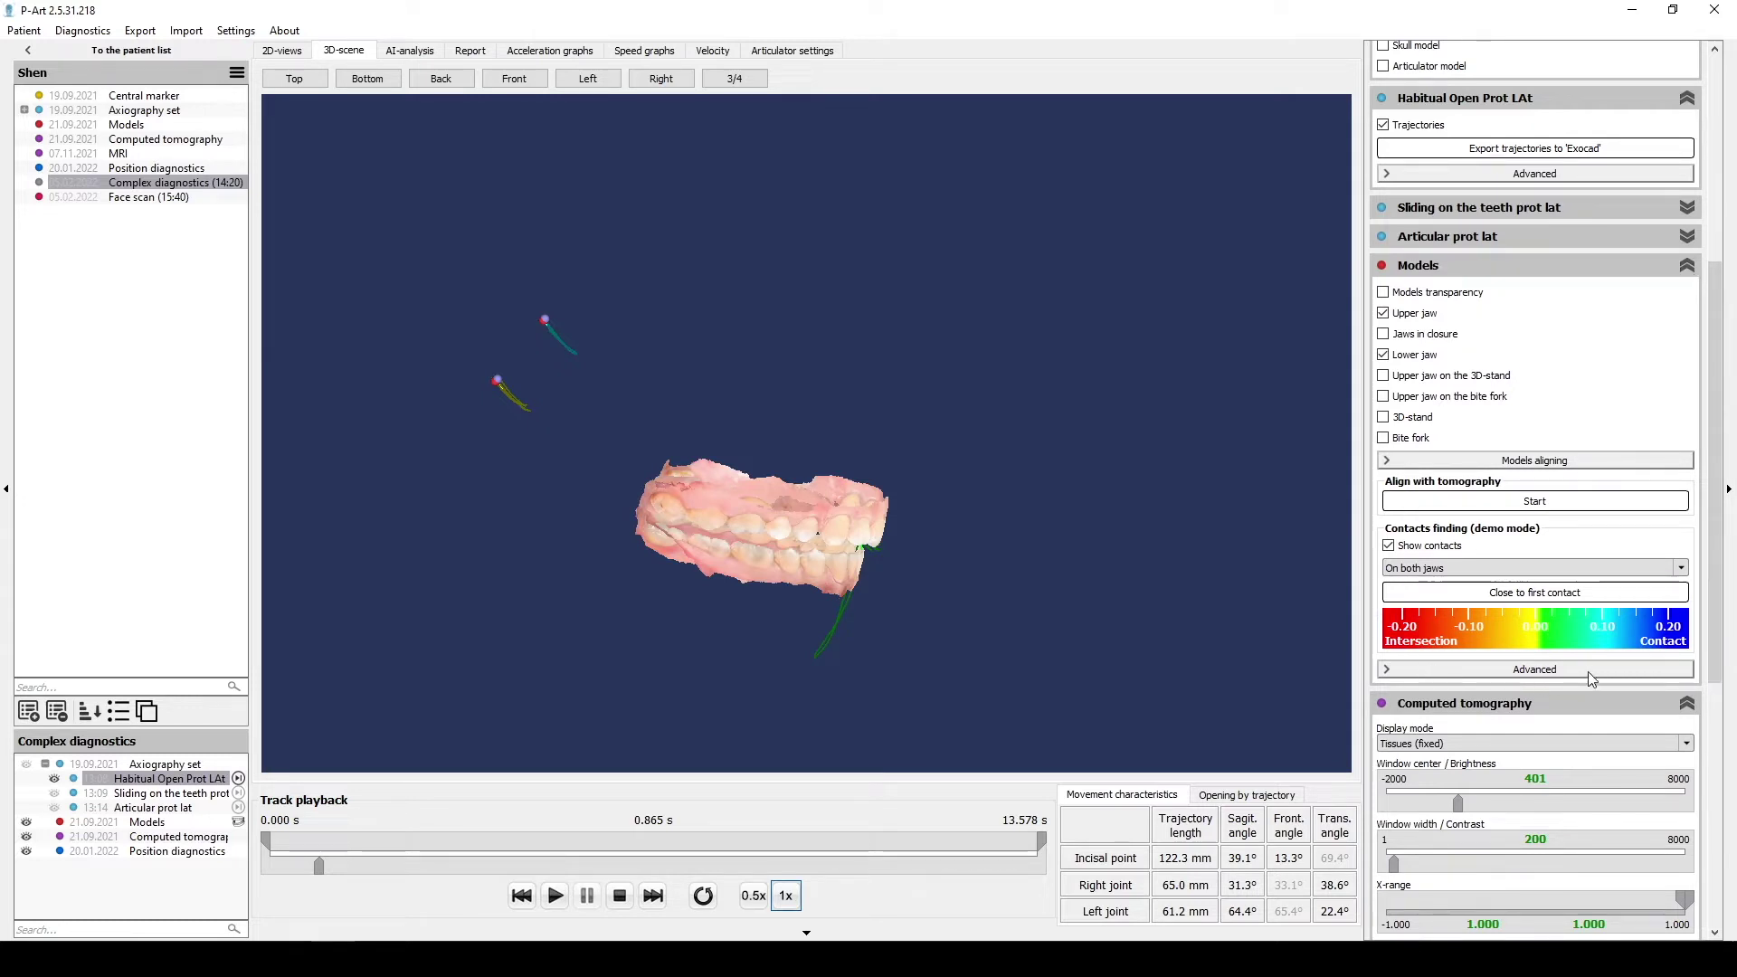
left_click(1542, 677)
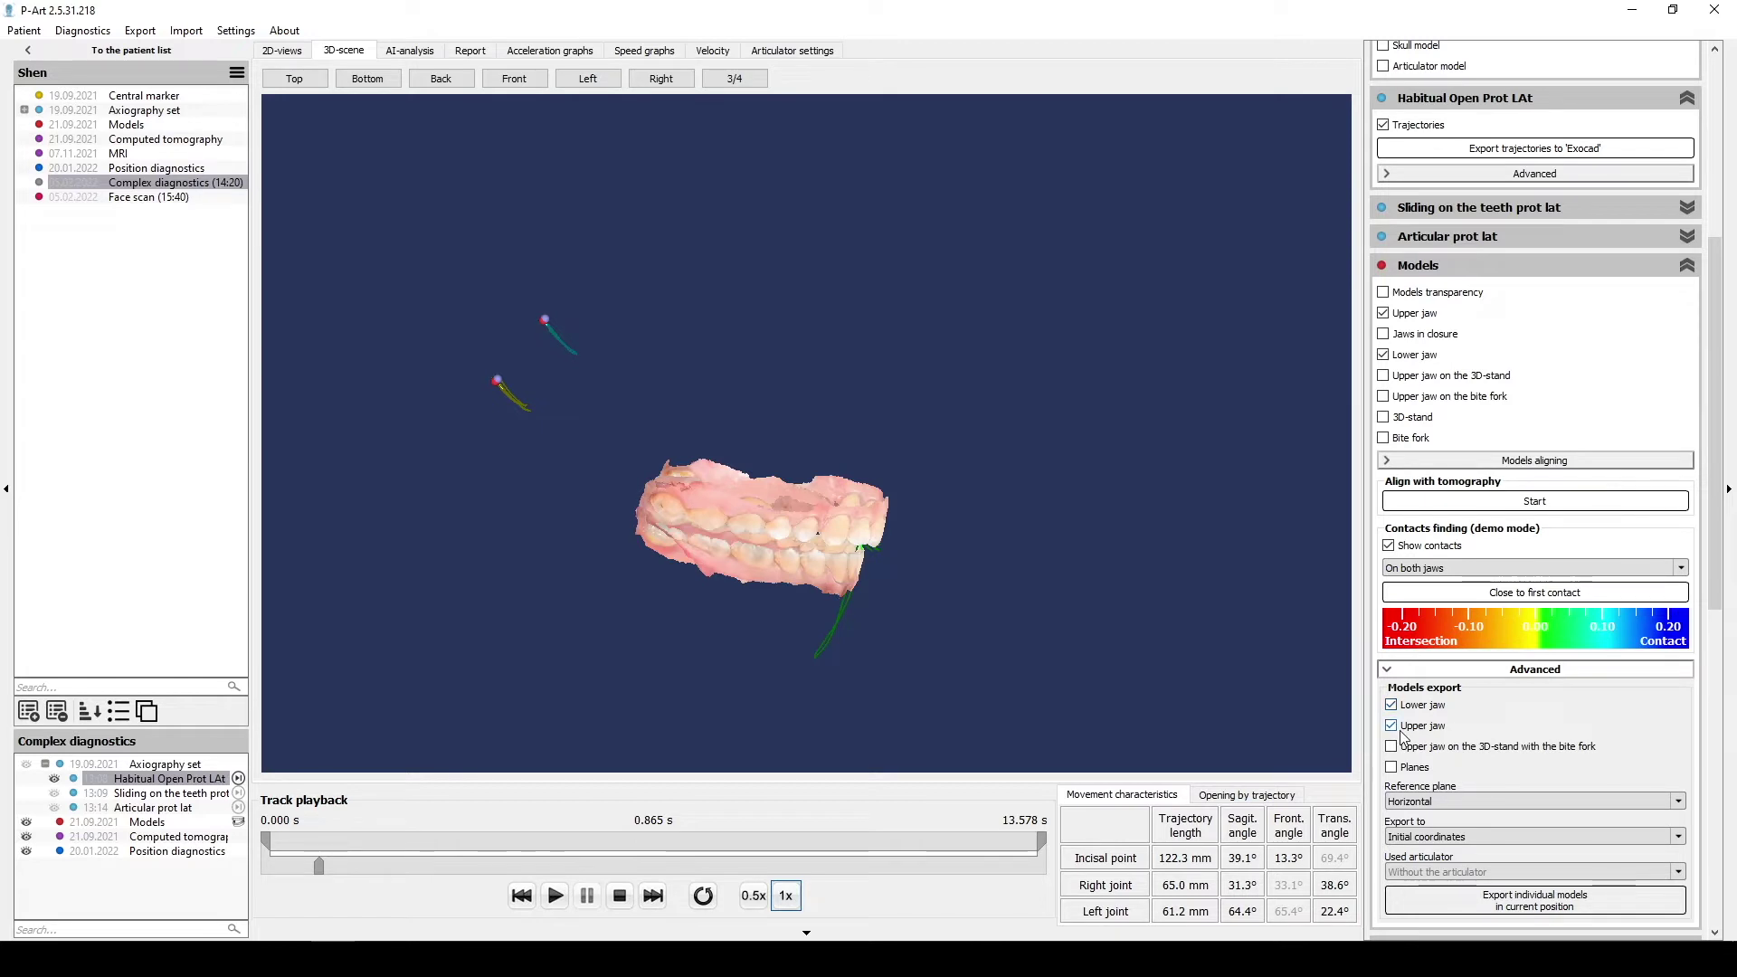
Set the jaw model export to Horizontal reference plane, exocad target and AmannGirrbach Artex articulator
scroll(1501, 642, "down", 3)
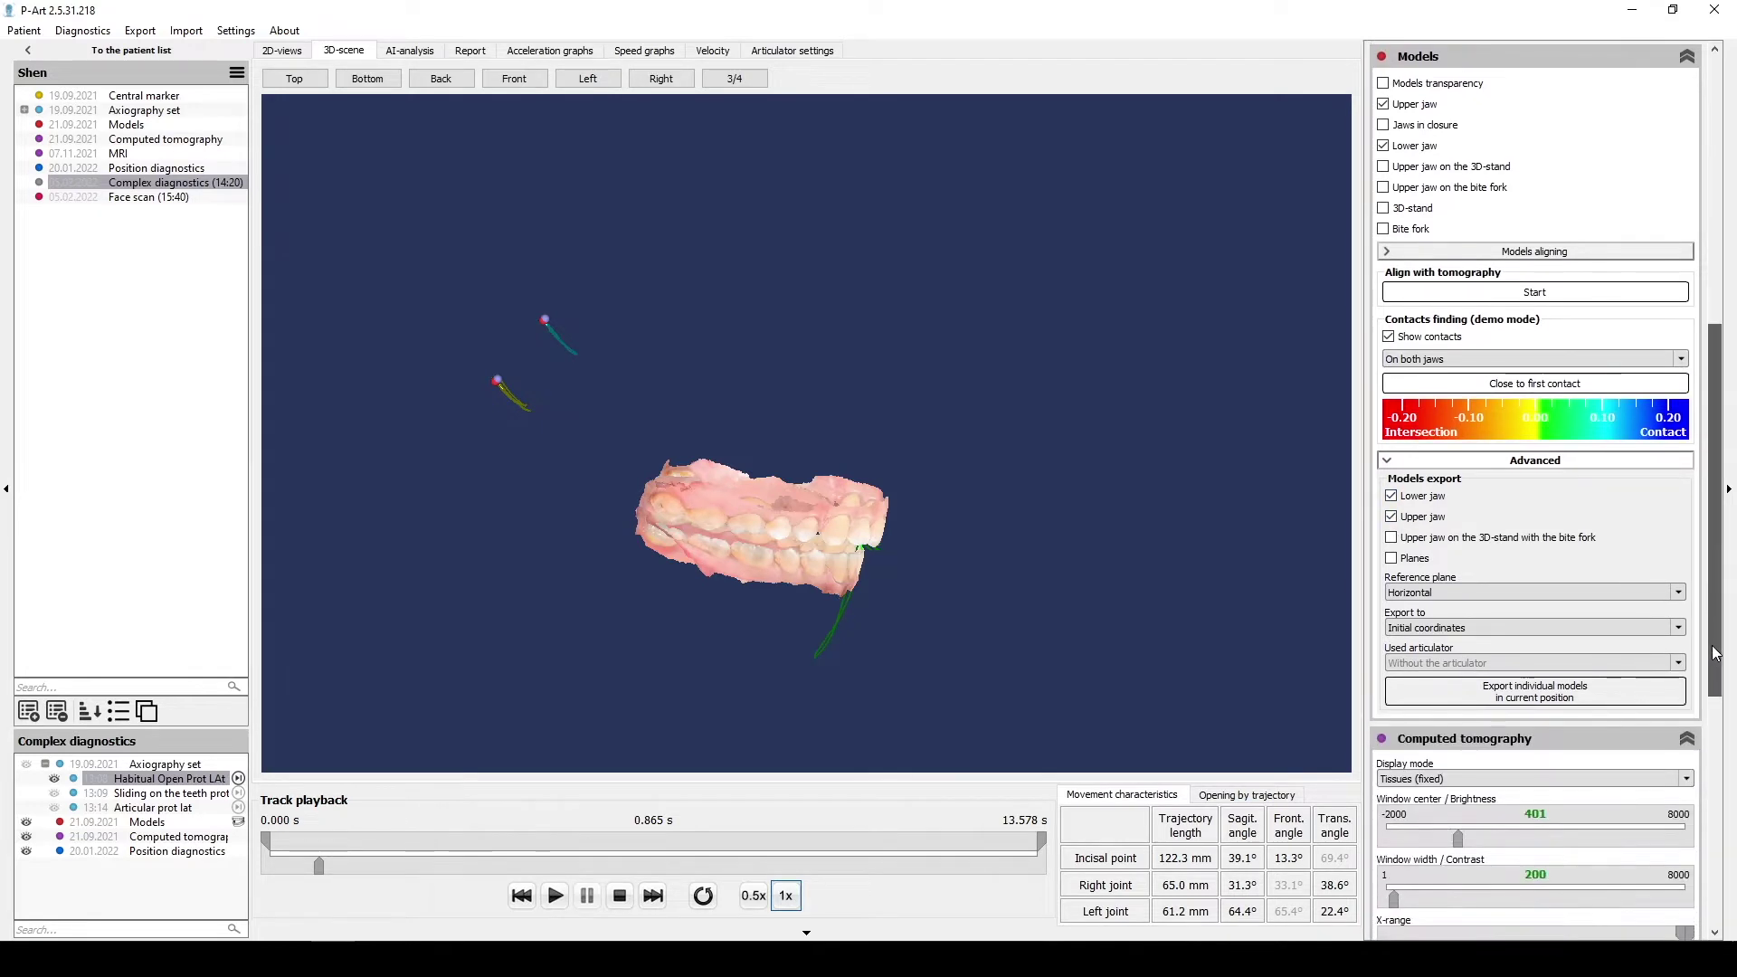
left_click(1416, 593)
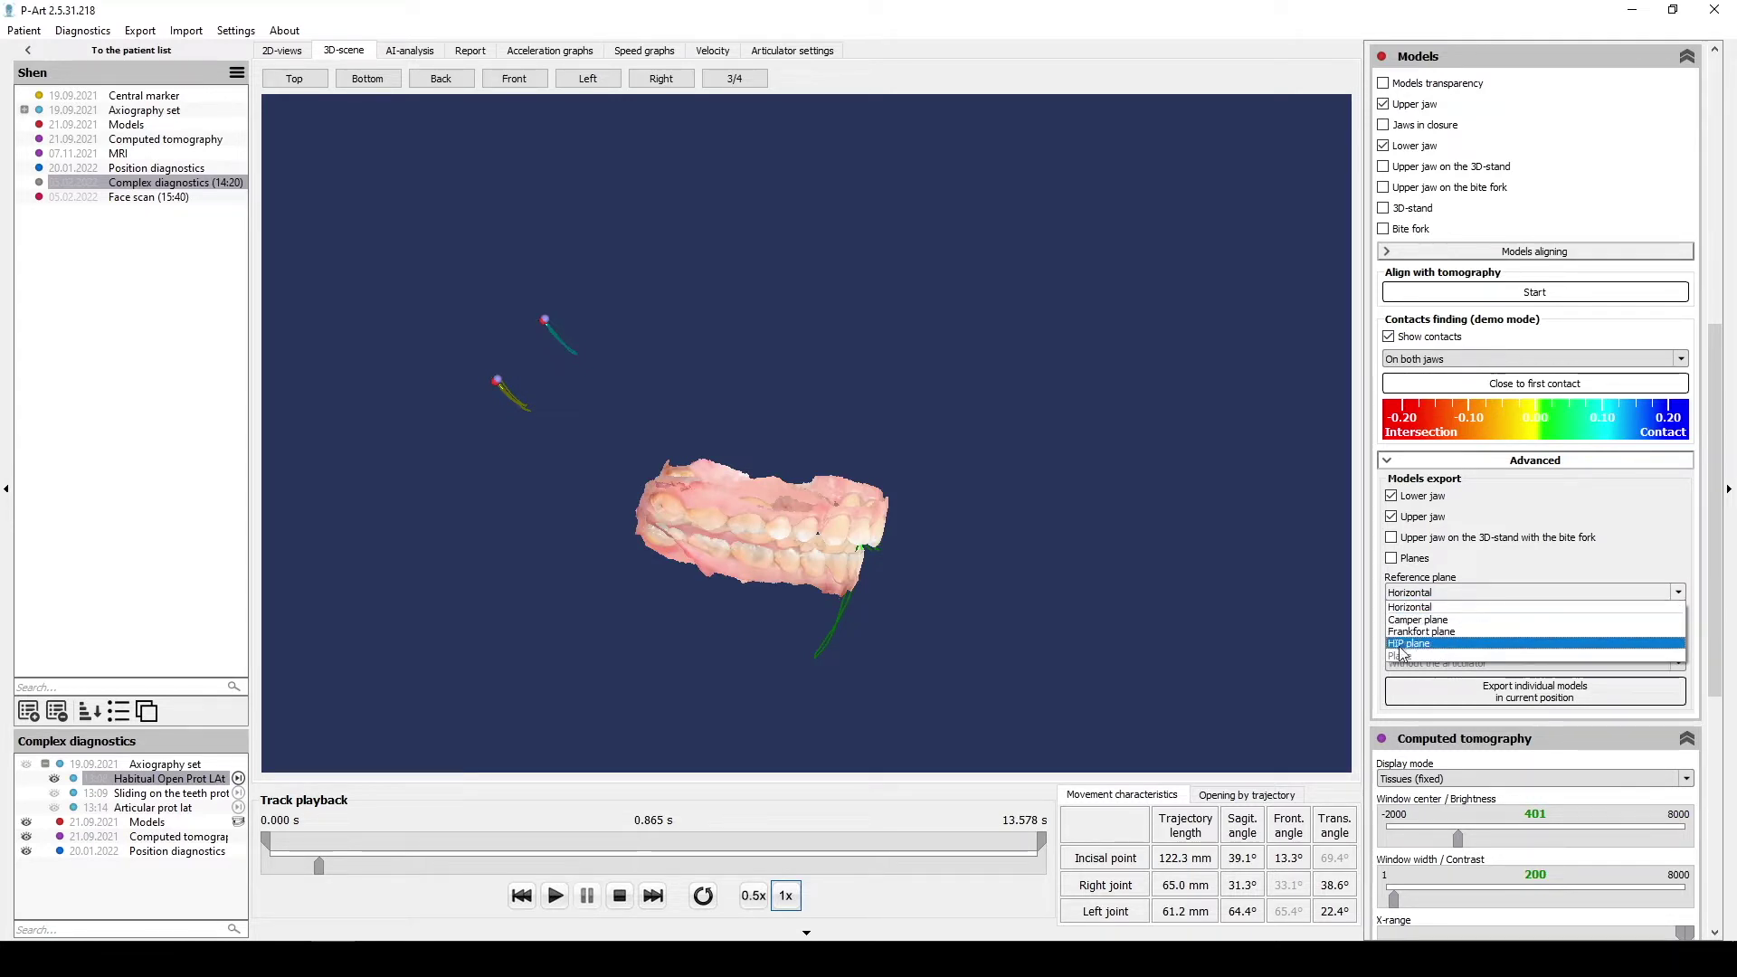
left_click(1414, 608)
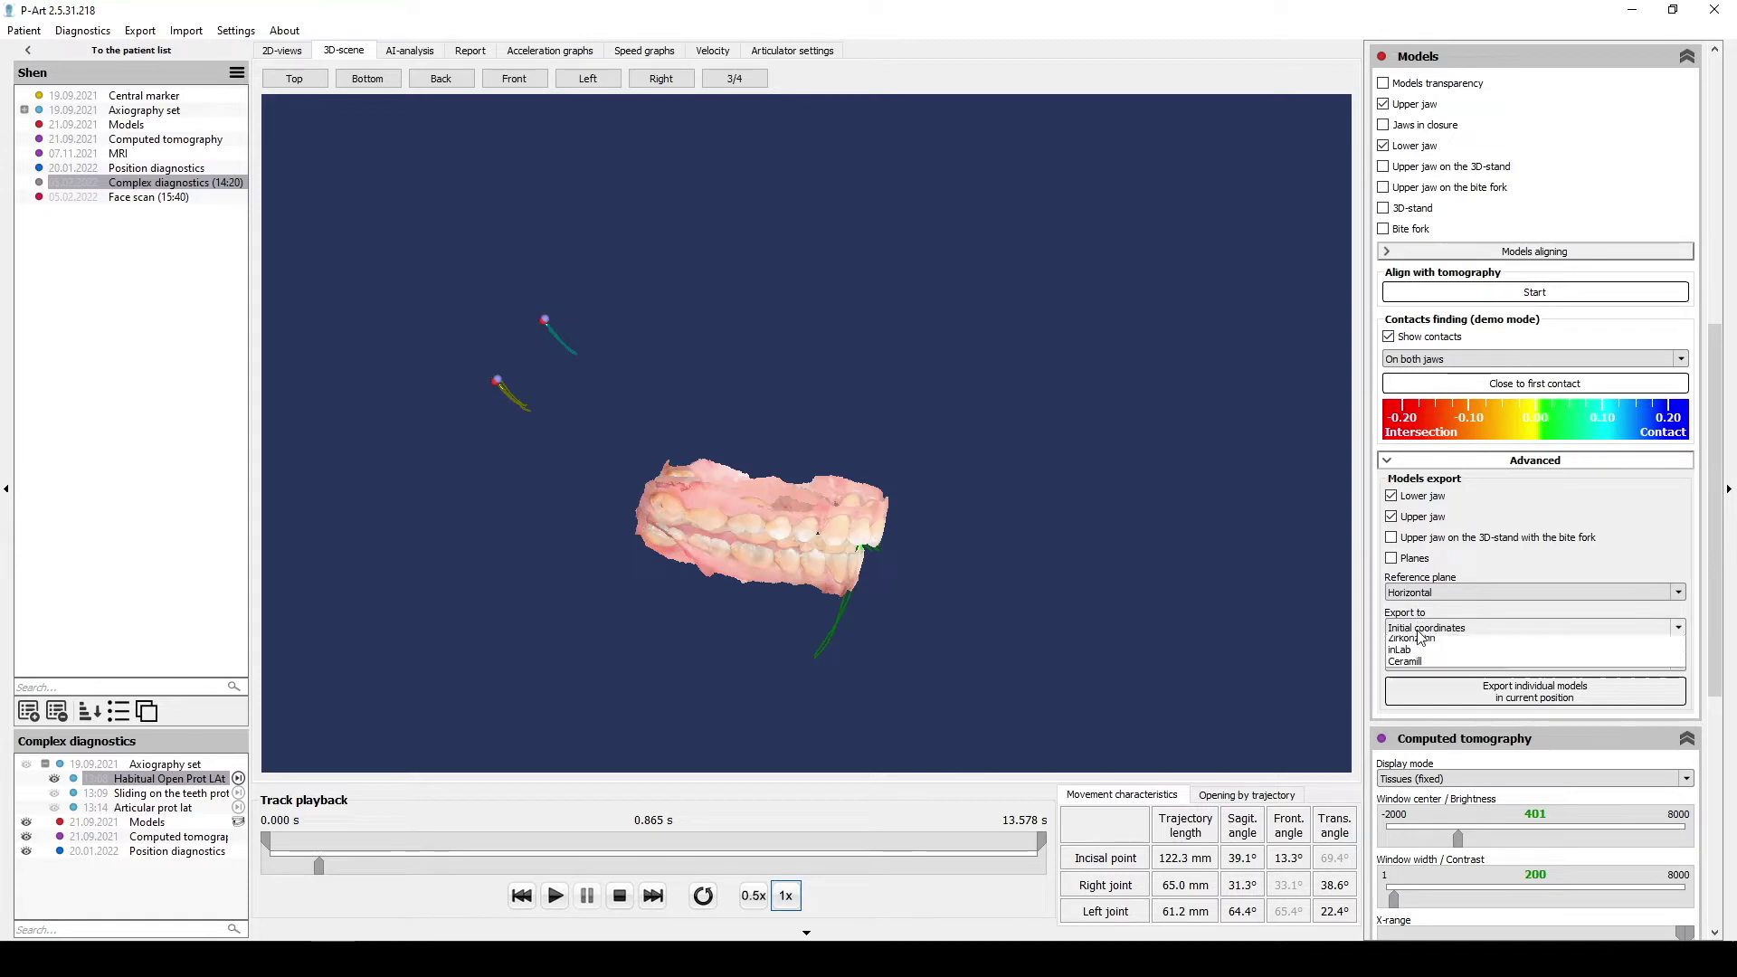
left_click(1420, 629)
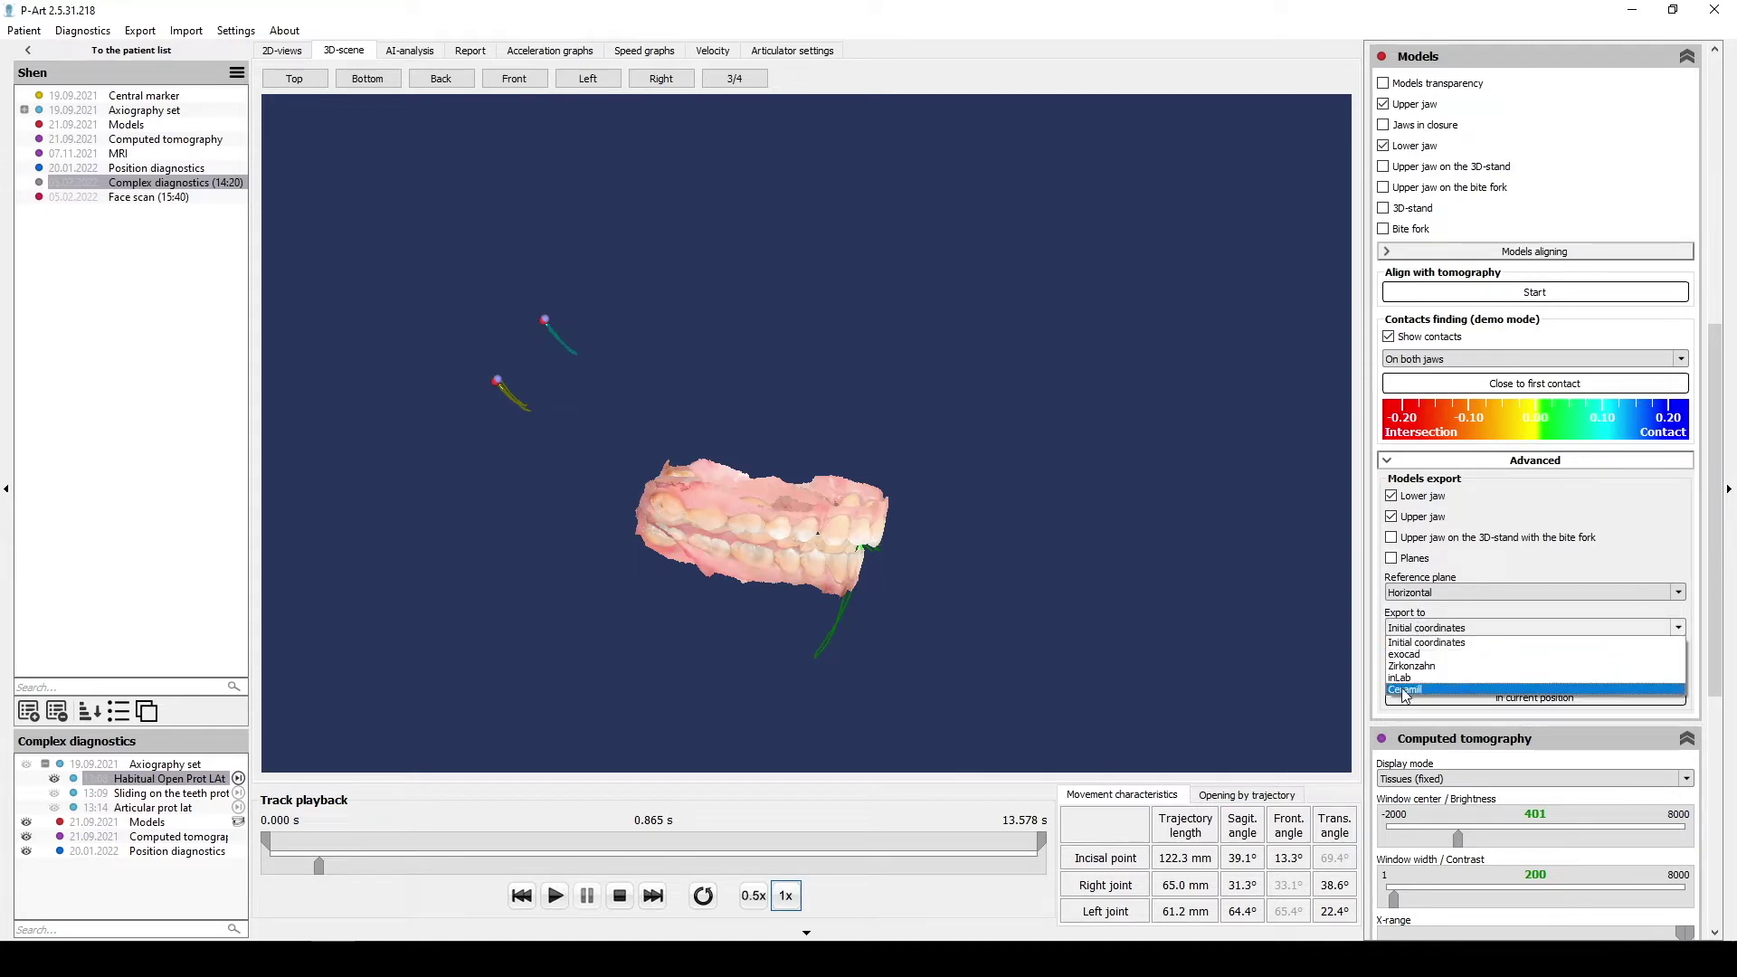
left_click(1407, 654)
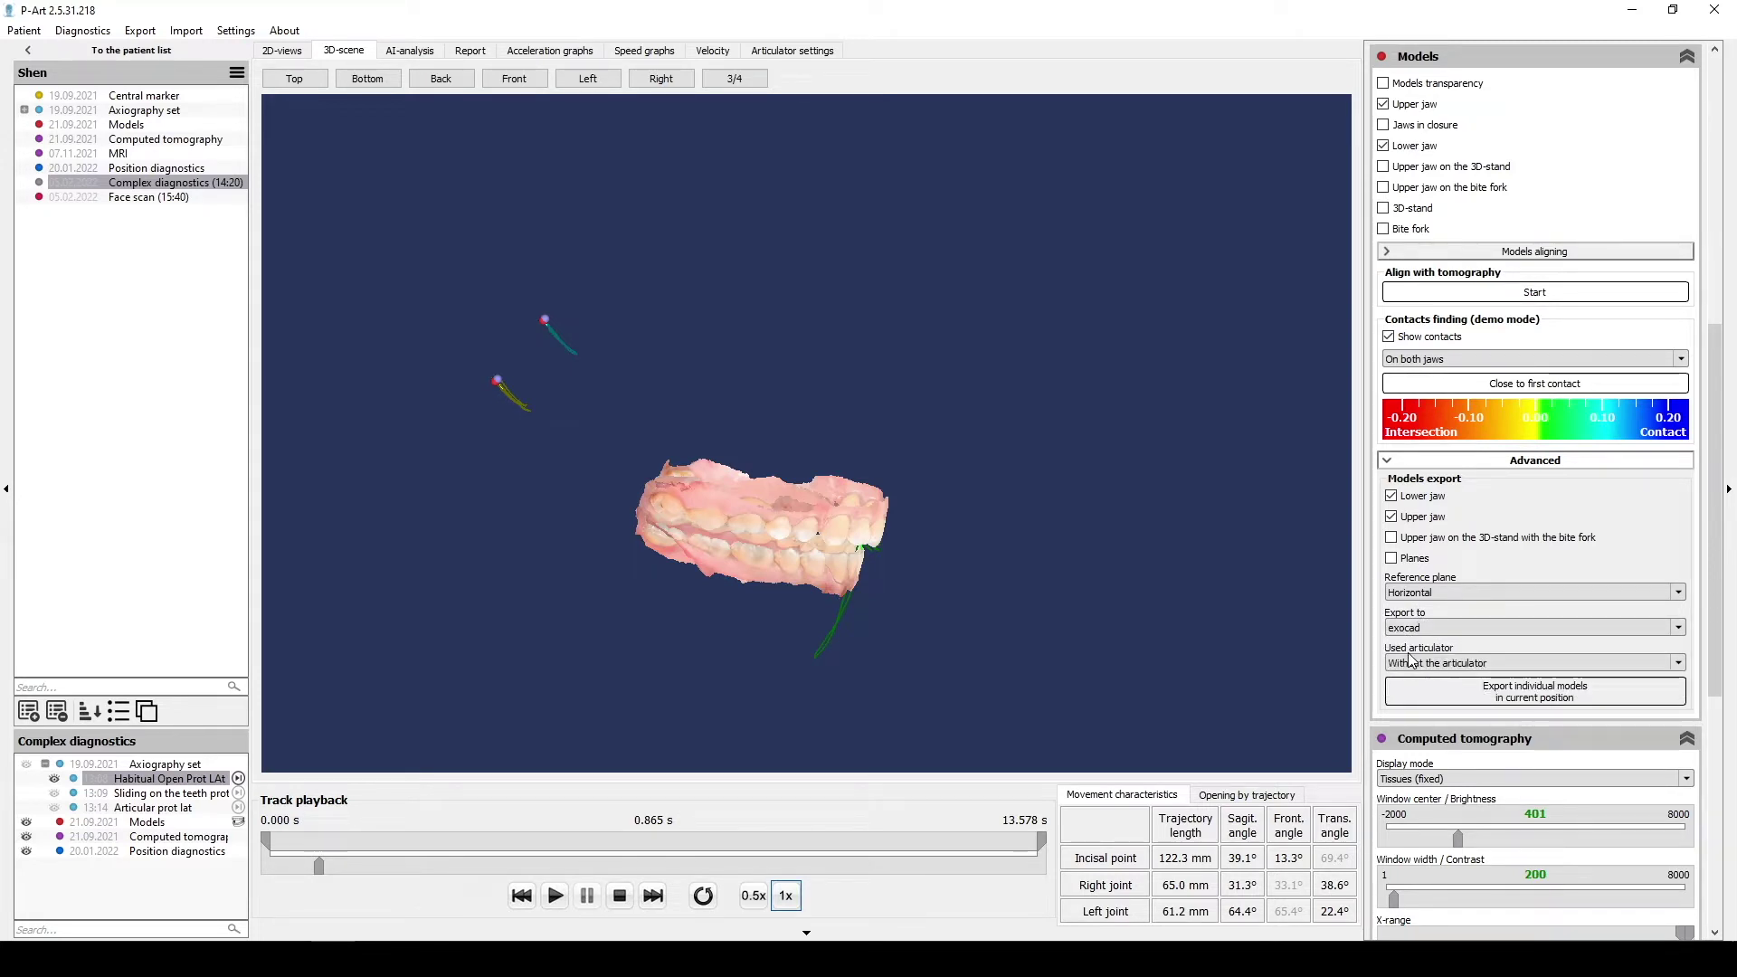
left_click(1413, 664)
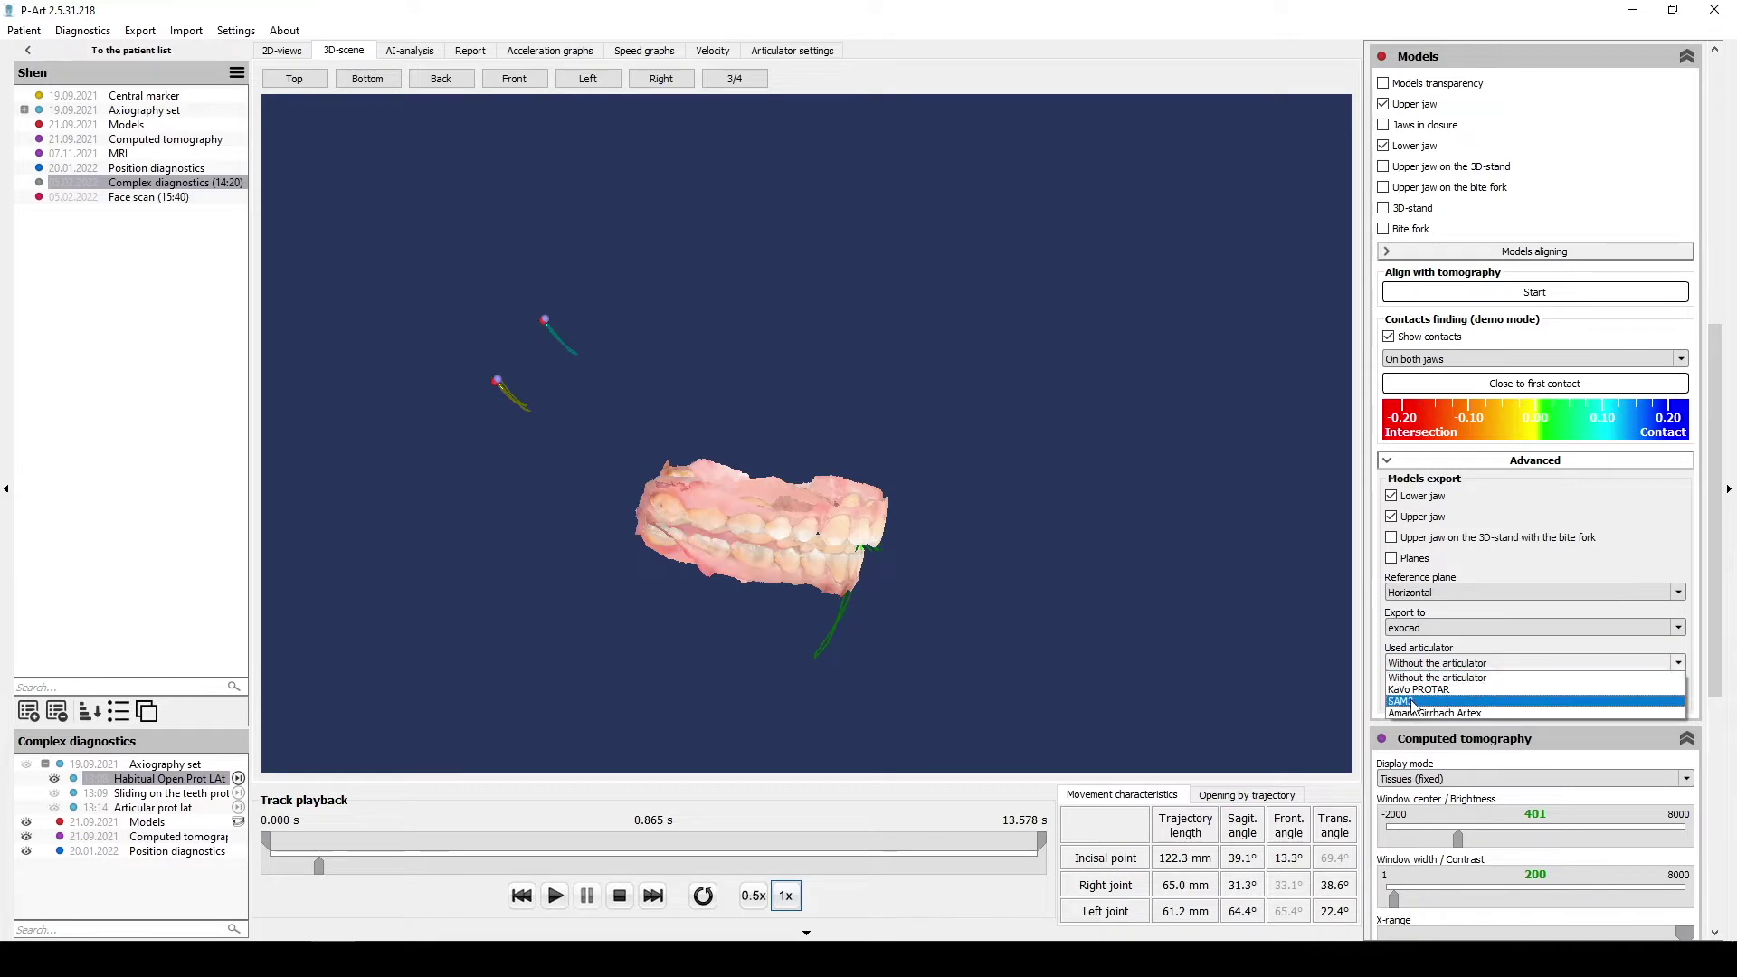
left_click(1414, 714)
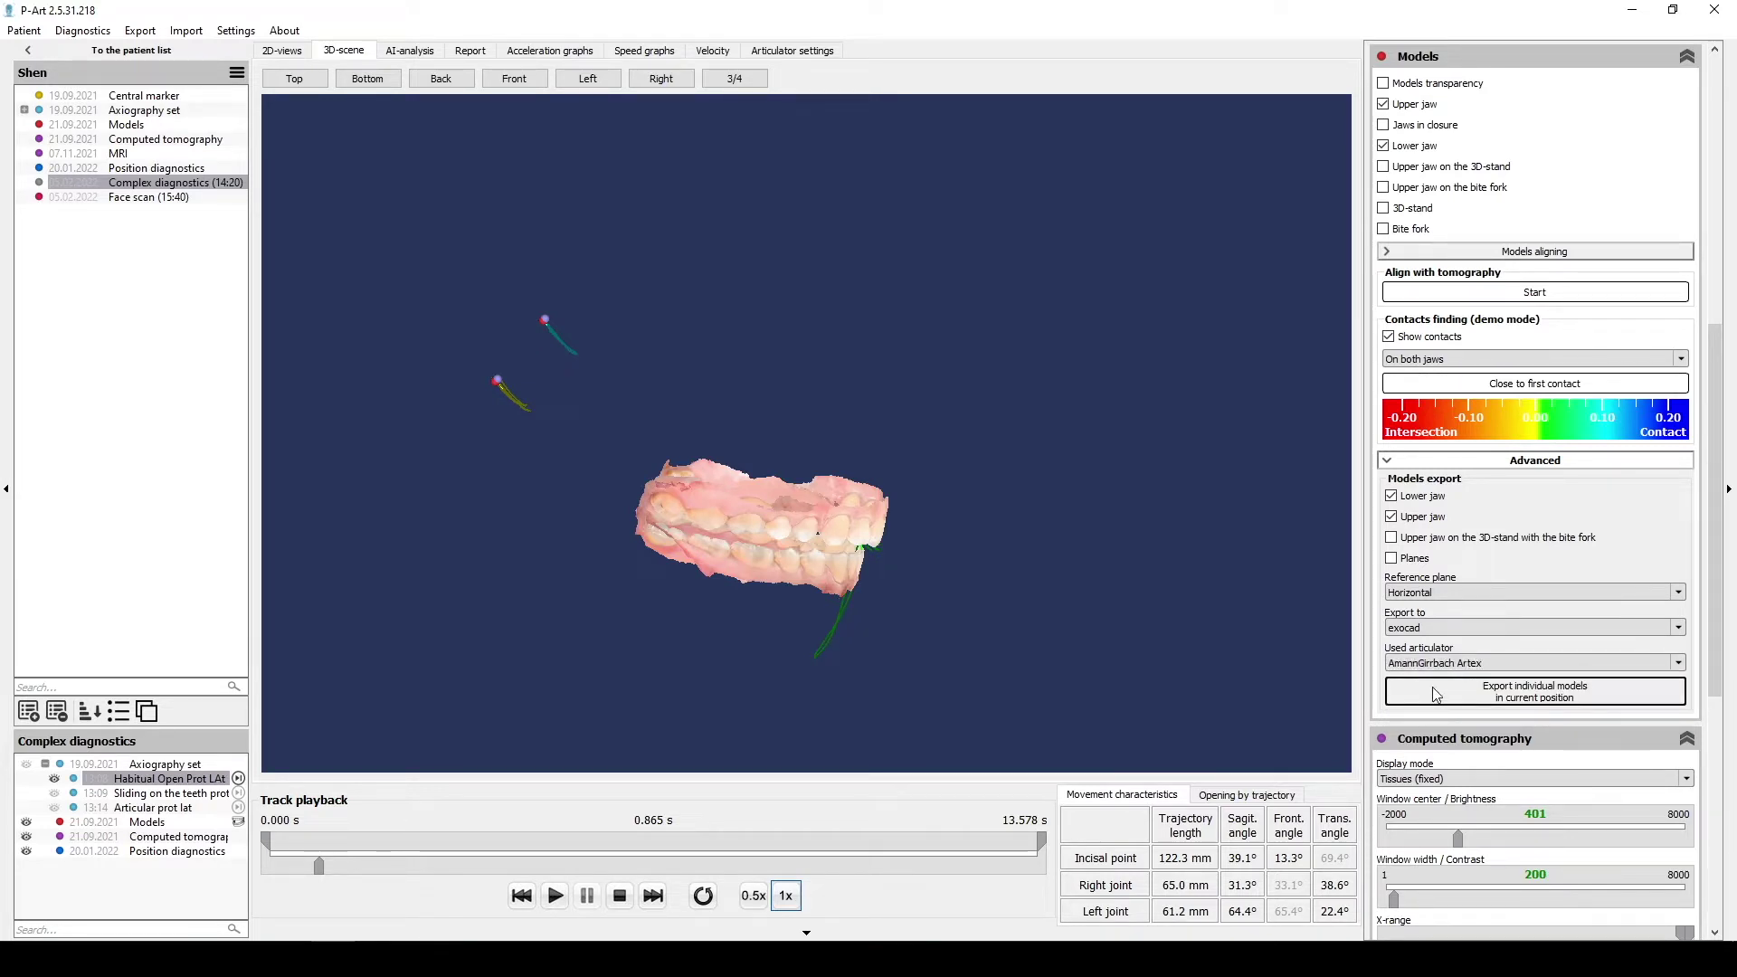
Export the individual jaw models in current position as STL file '1' on C:
left_click(1435, 693)
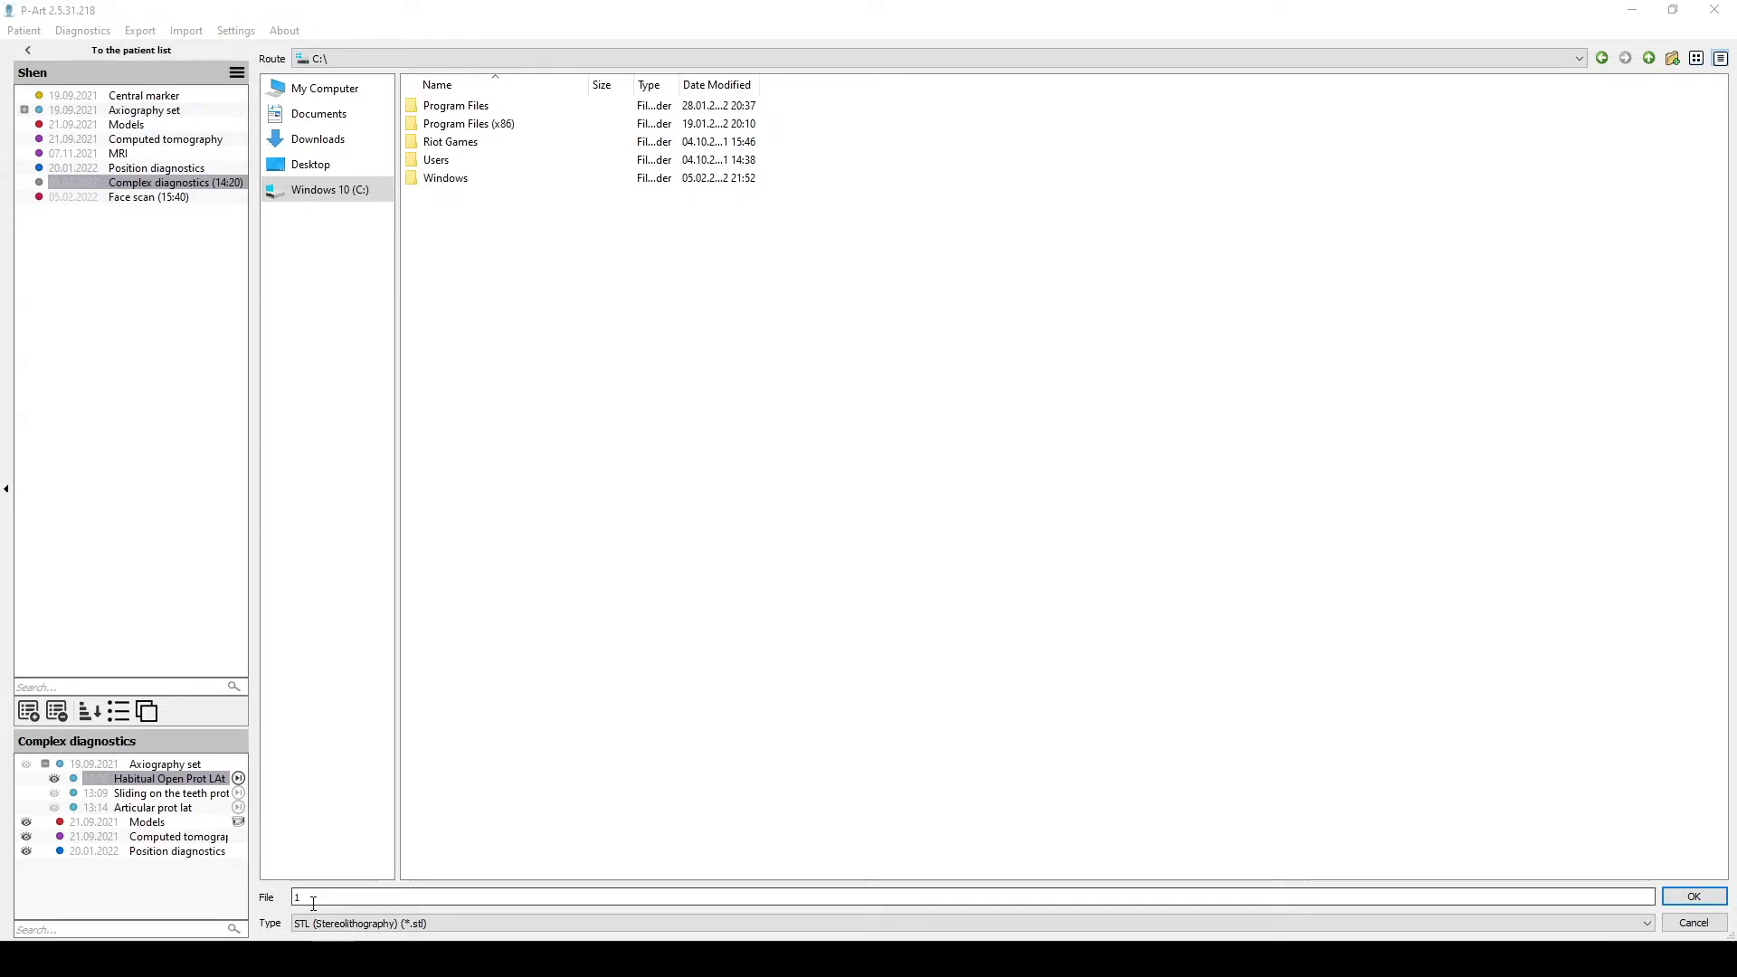
left_click(1692, 896)
Hide the Habitual Open Prot LAt trajectories and show the Sliding on the teeth prot lat trajectories
left_click(342, 51)
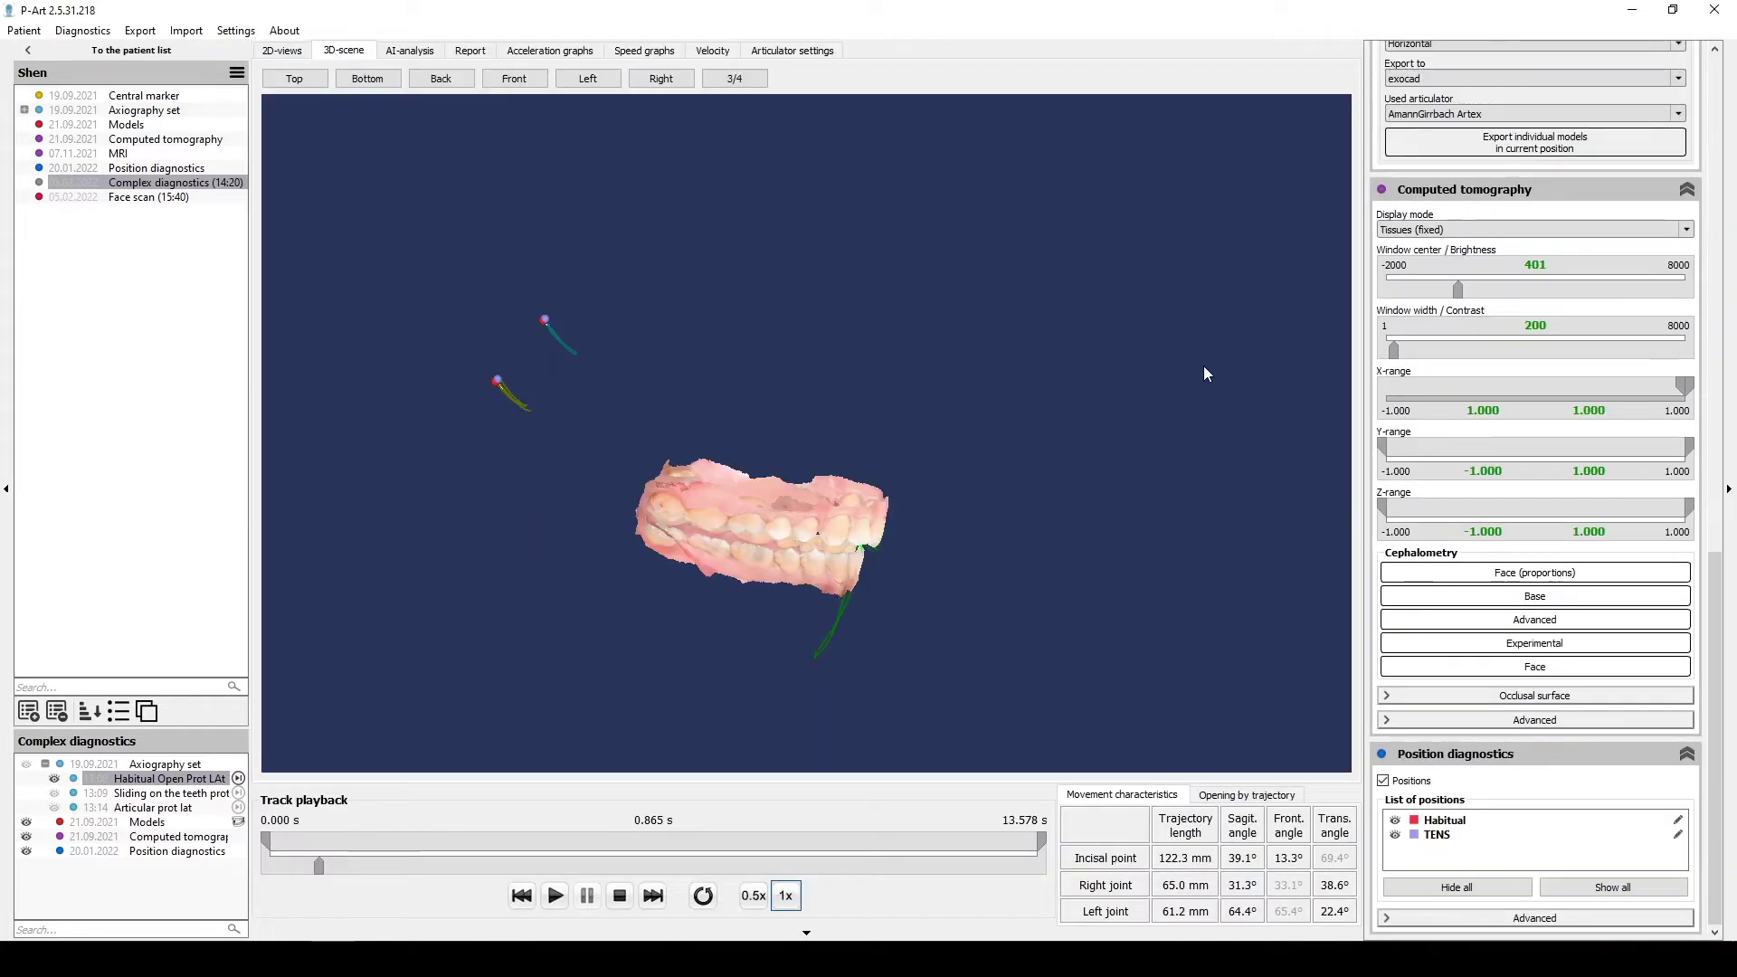
scroll(1705, 523, "up", 5)
left_click_drag(1731, 490, 1735, 204)
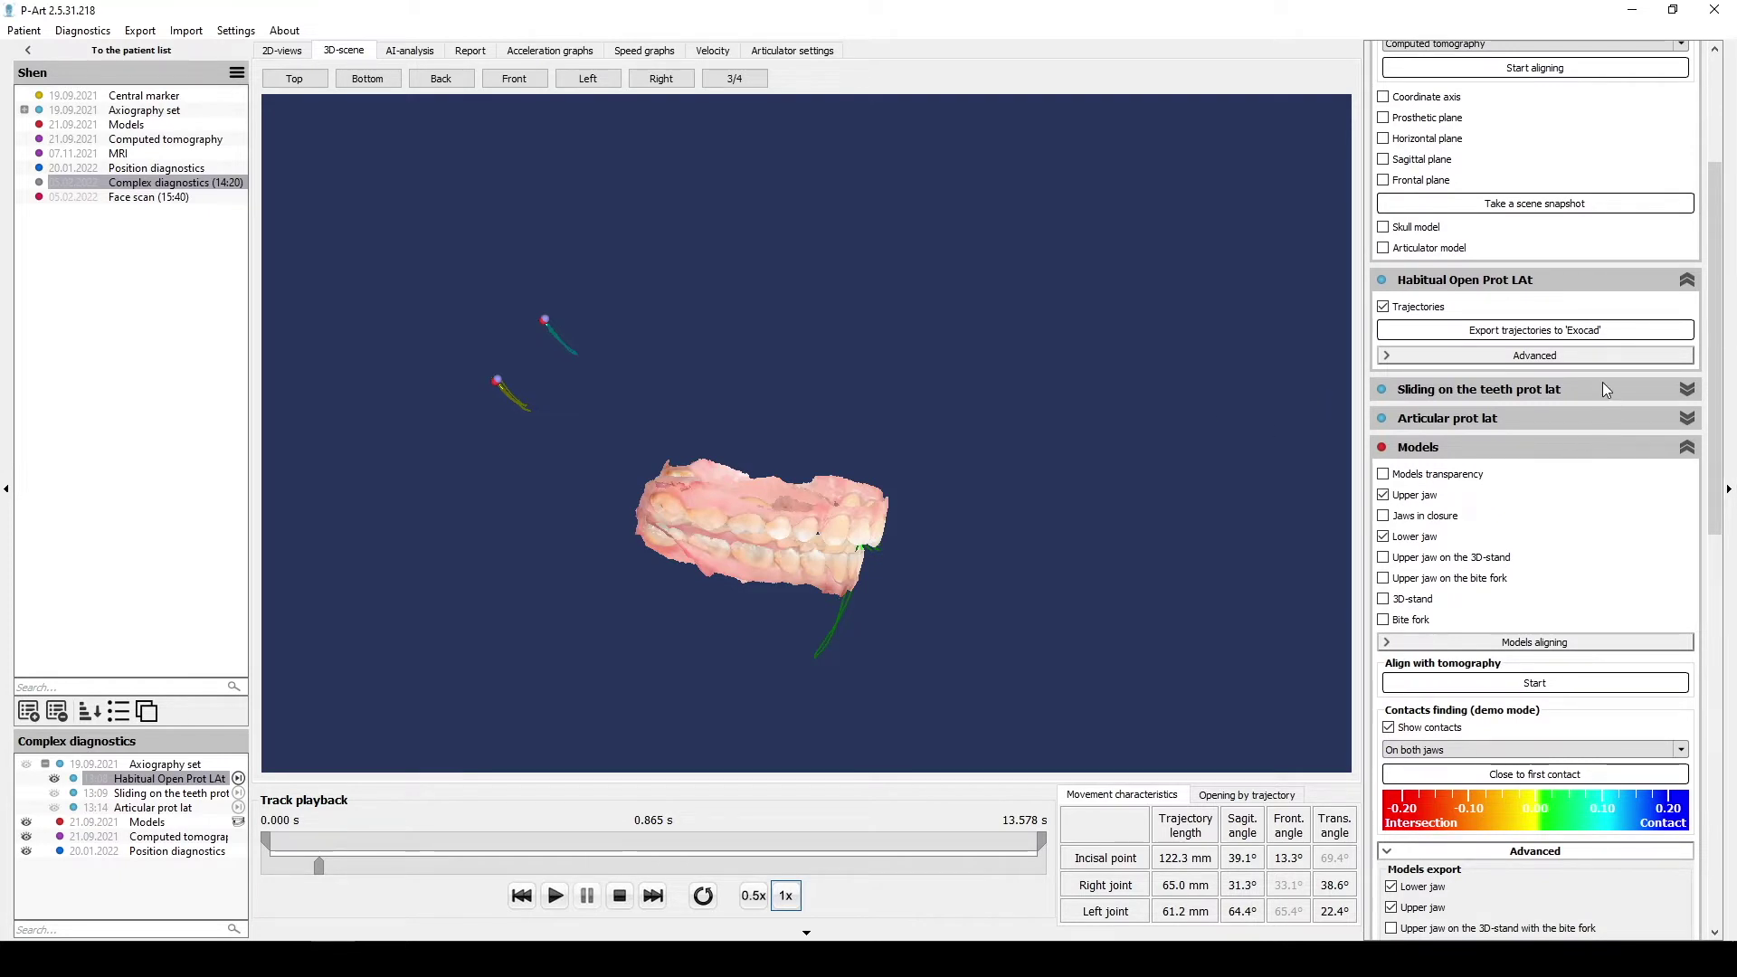
left_click(1687, 391)
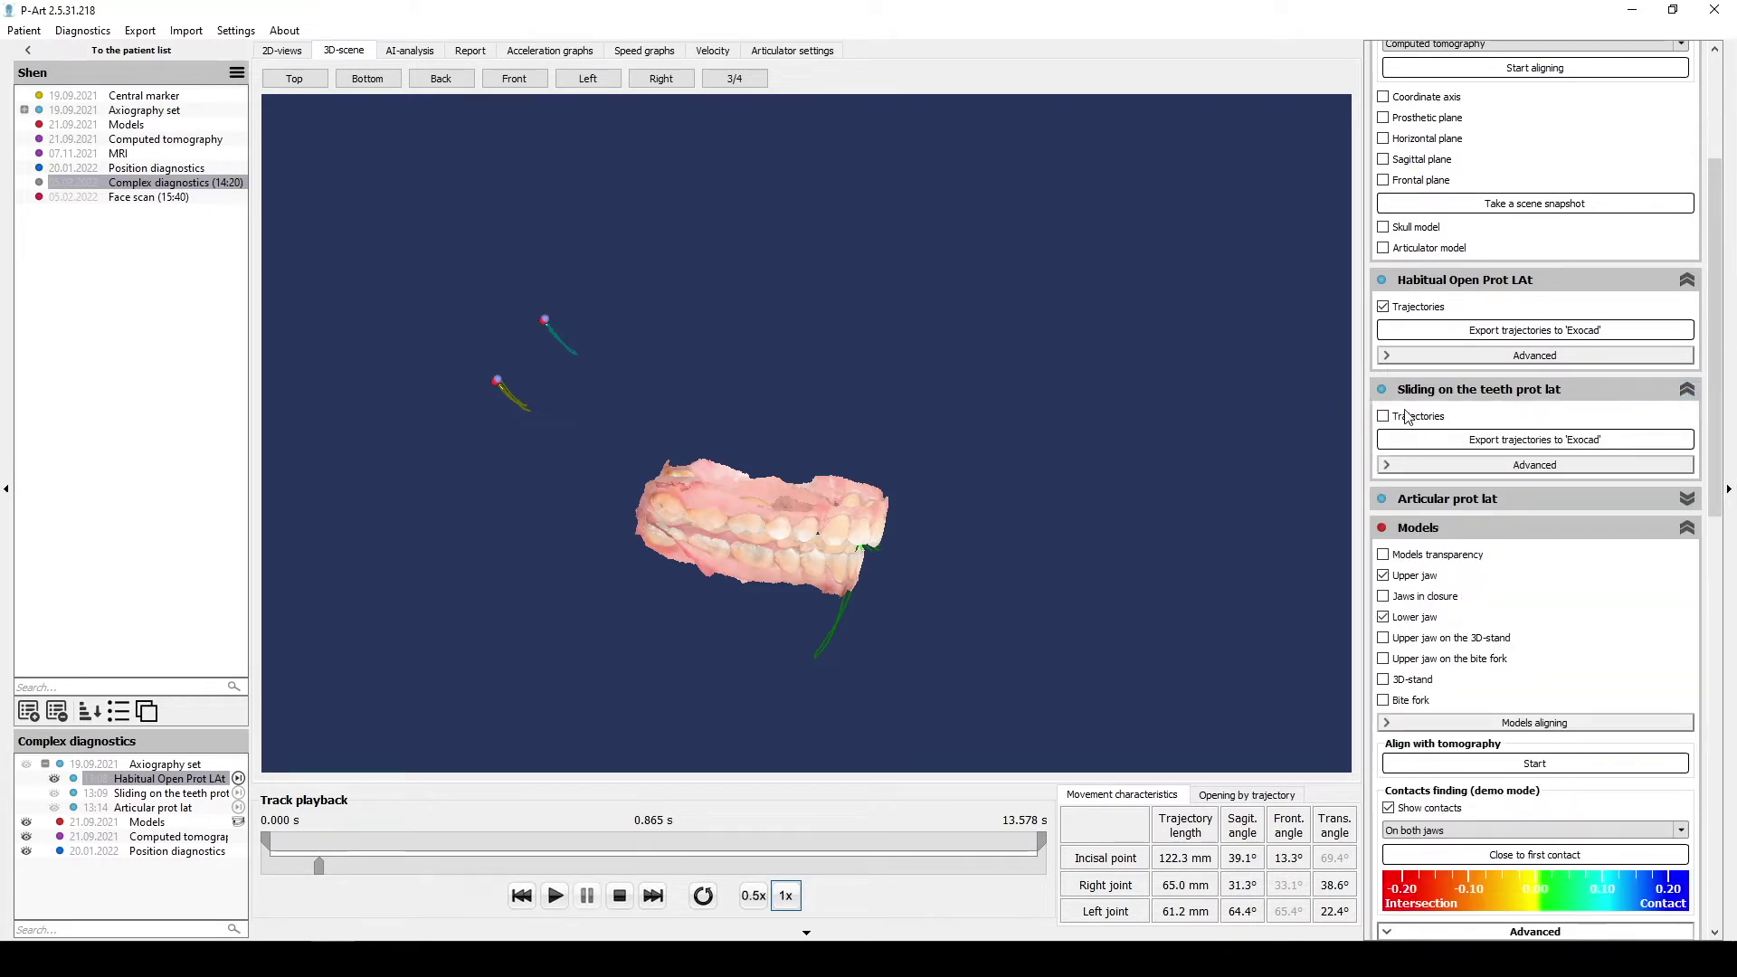
left_click(1384, 308)
left_click(172, 793)
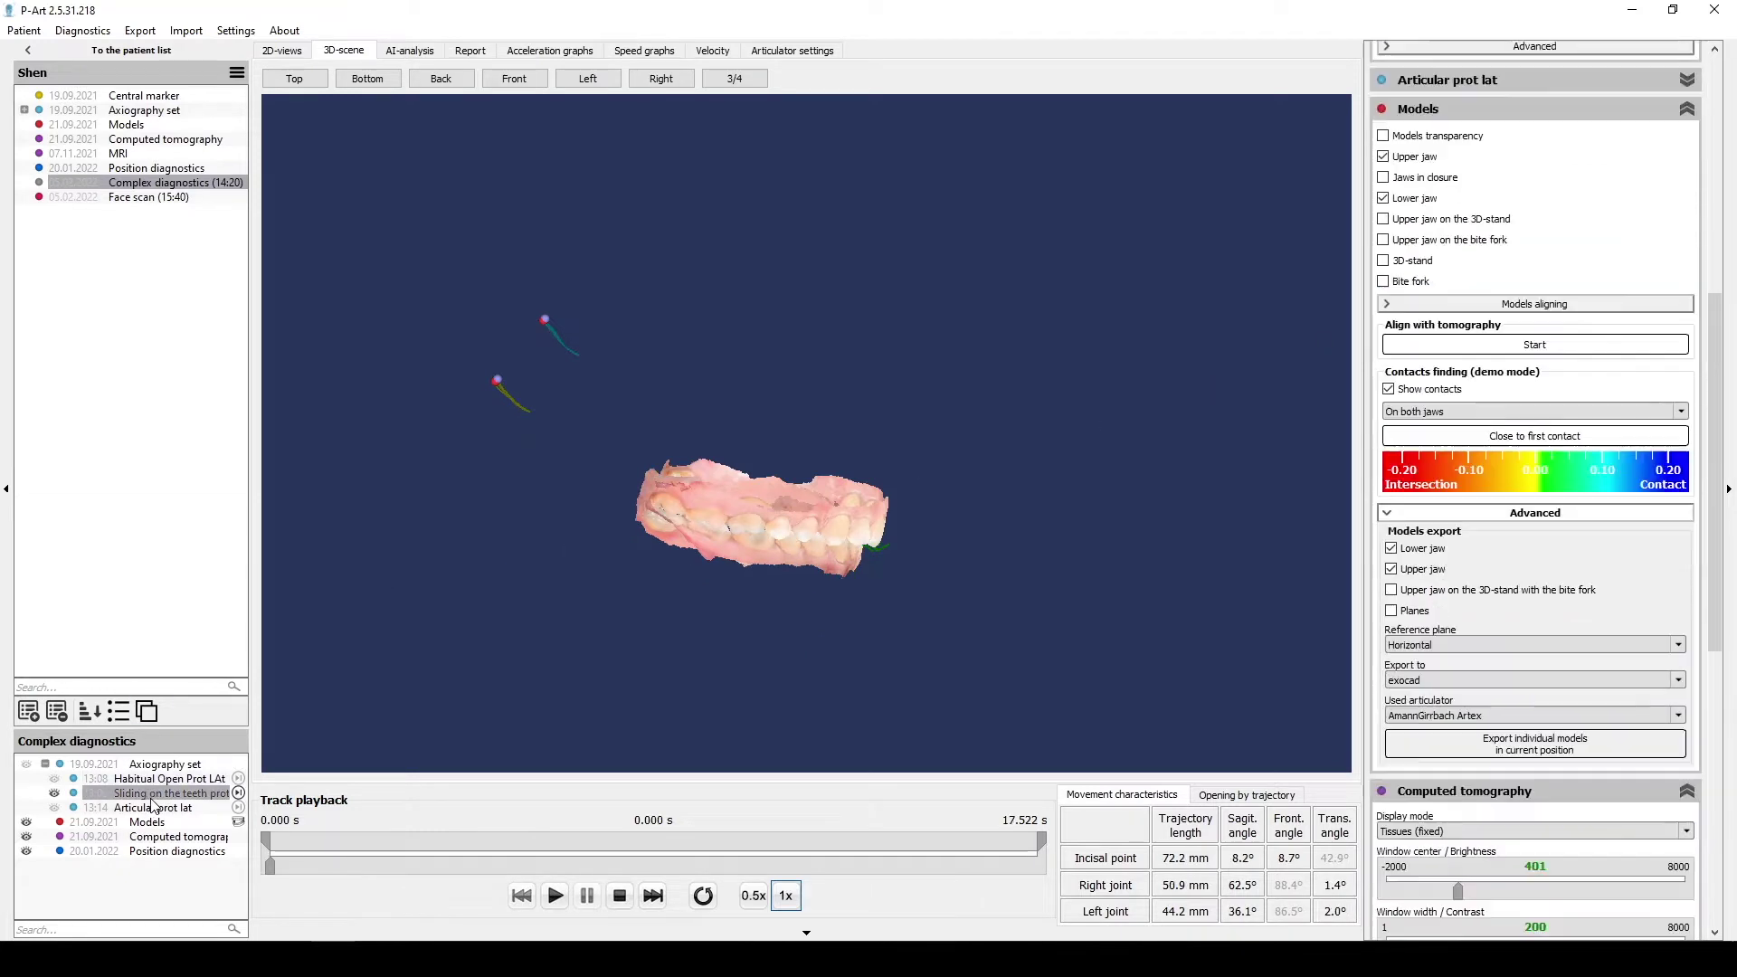
left_click(1389, 388)
left_click_drag(1718, 332, 1719, 186)
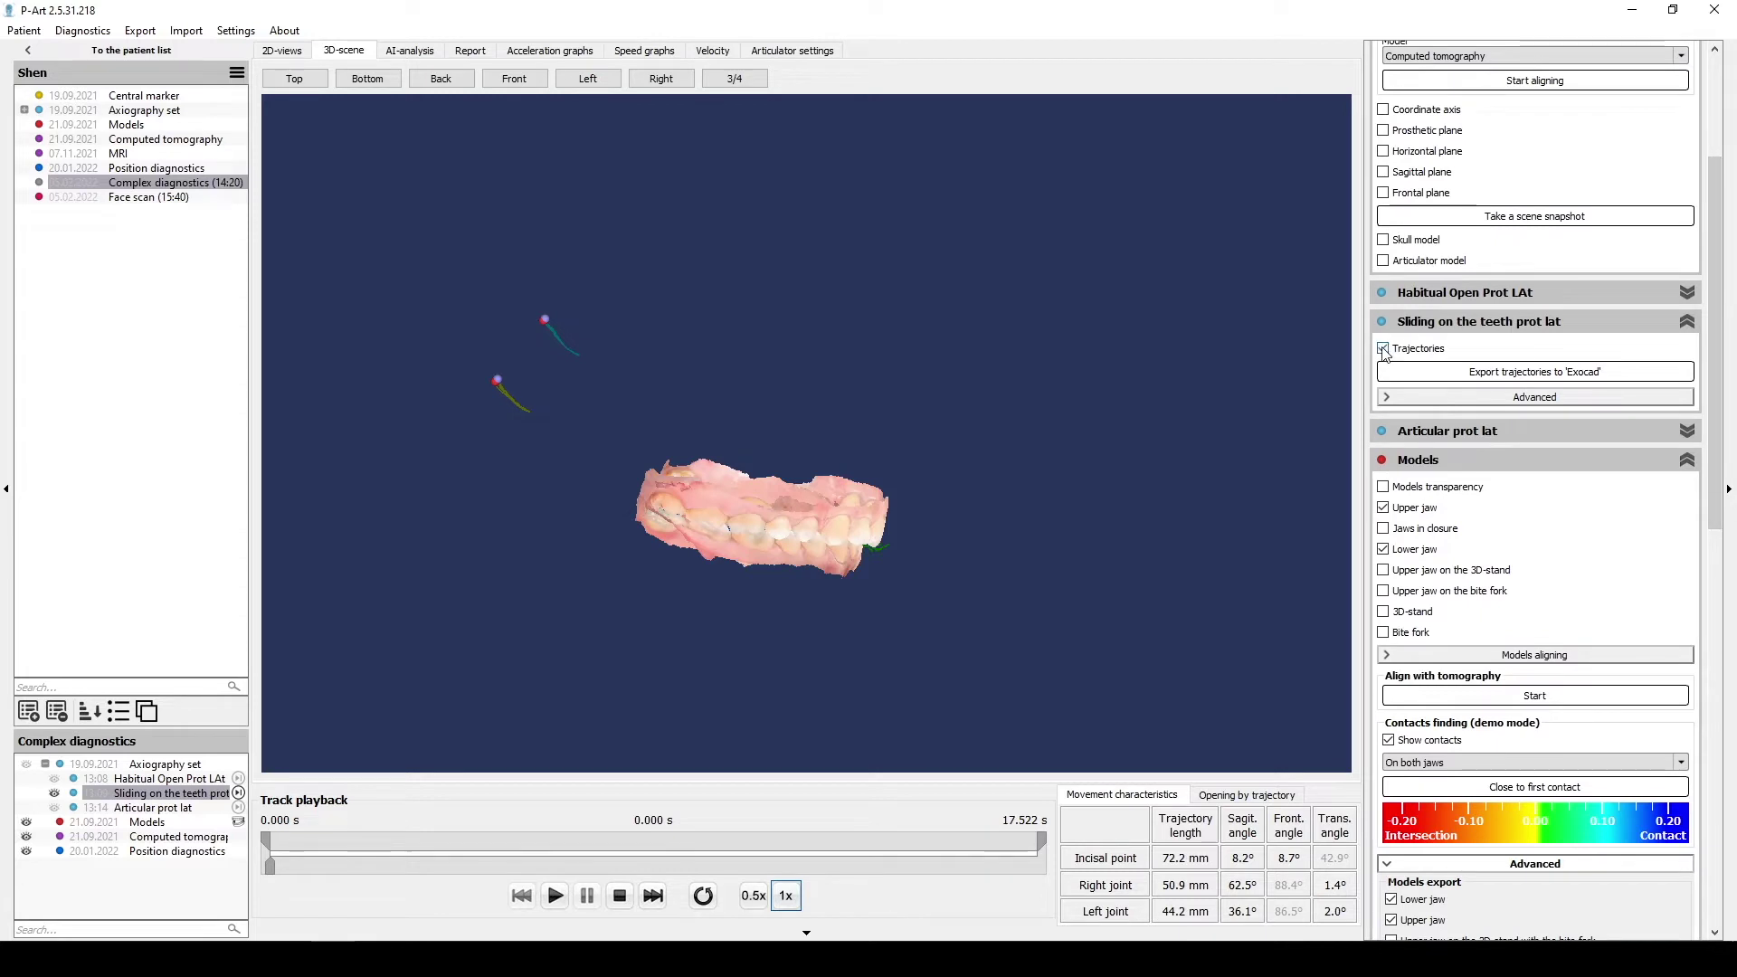
Save the sliding trajectories for exocad as XML file '1' on C: and return to the 3D scene
left_click(1528, 376)
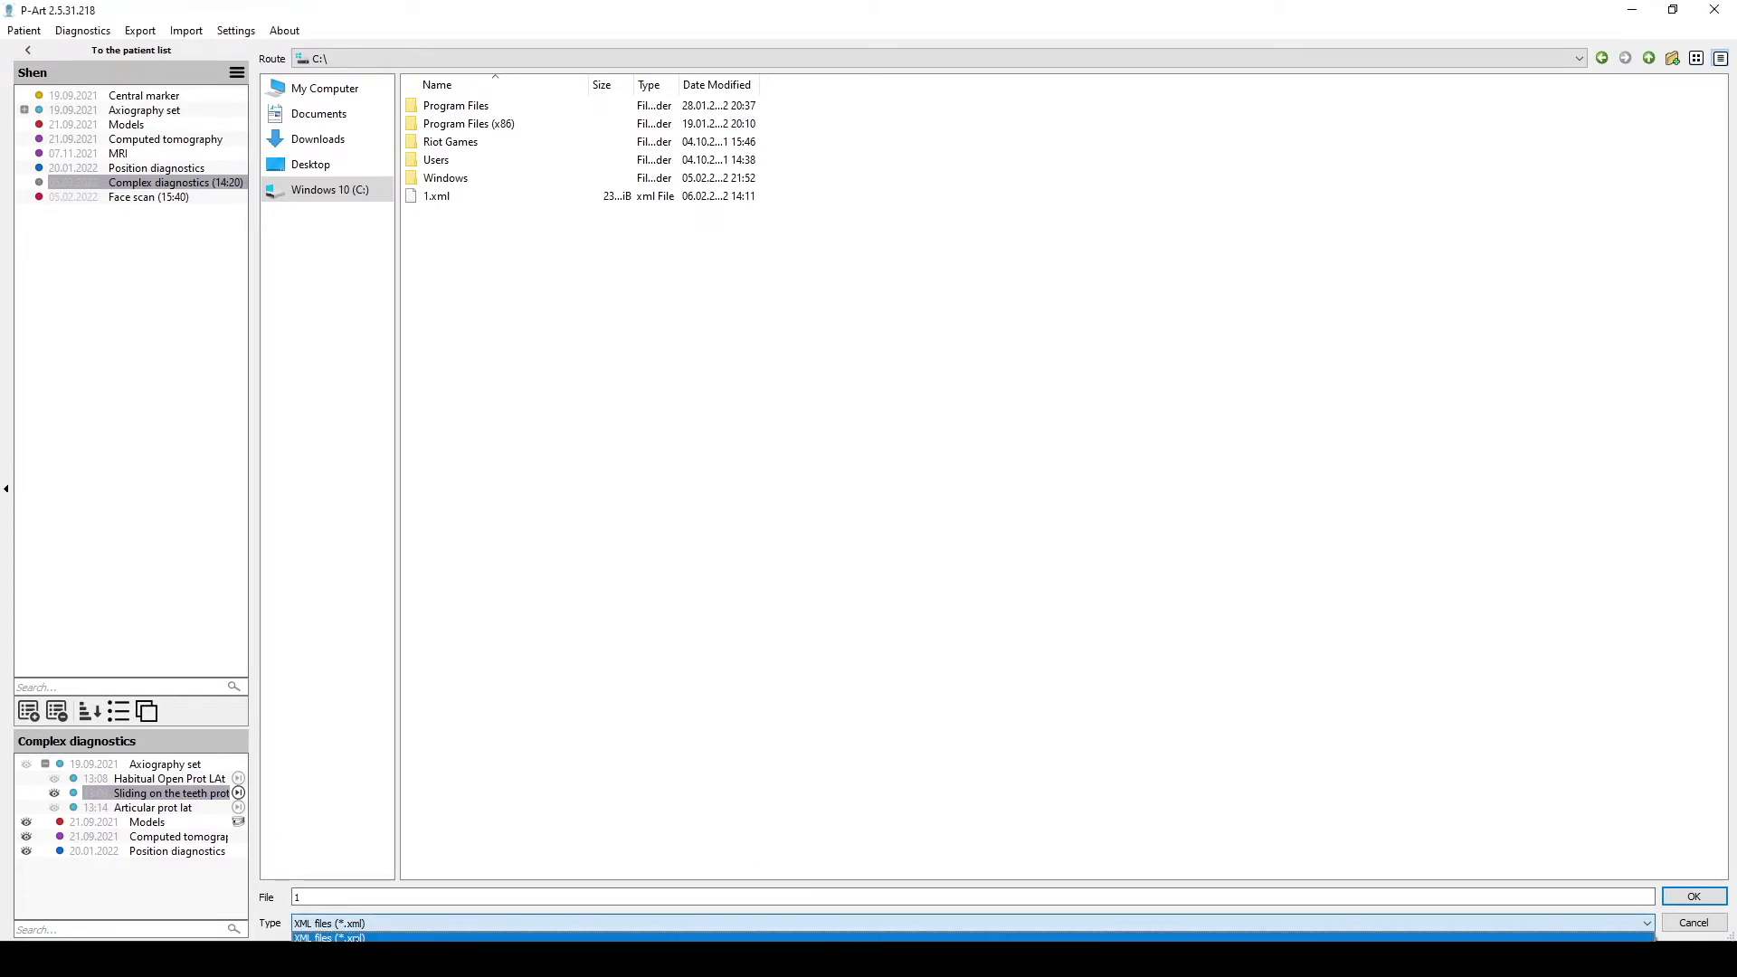
left_click(1692, 923)
left_click(360, 51)
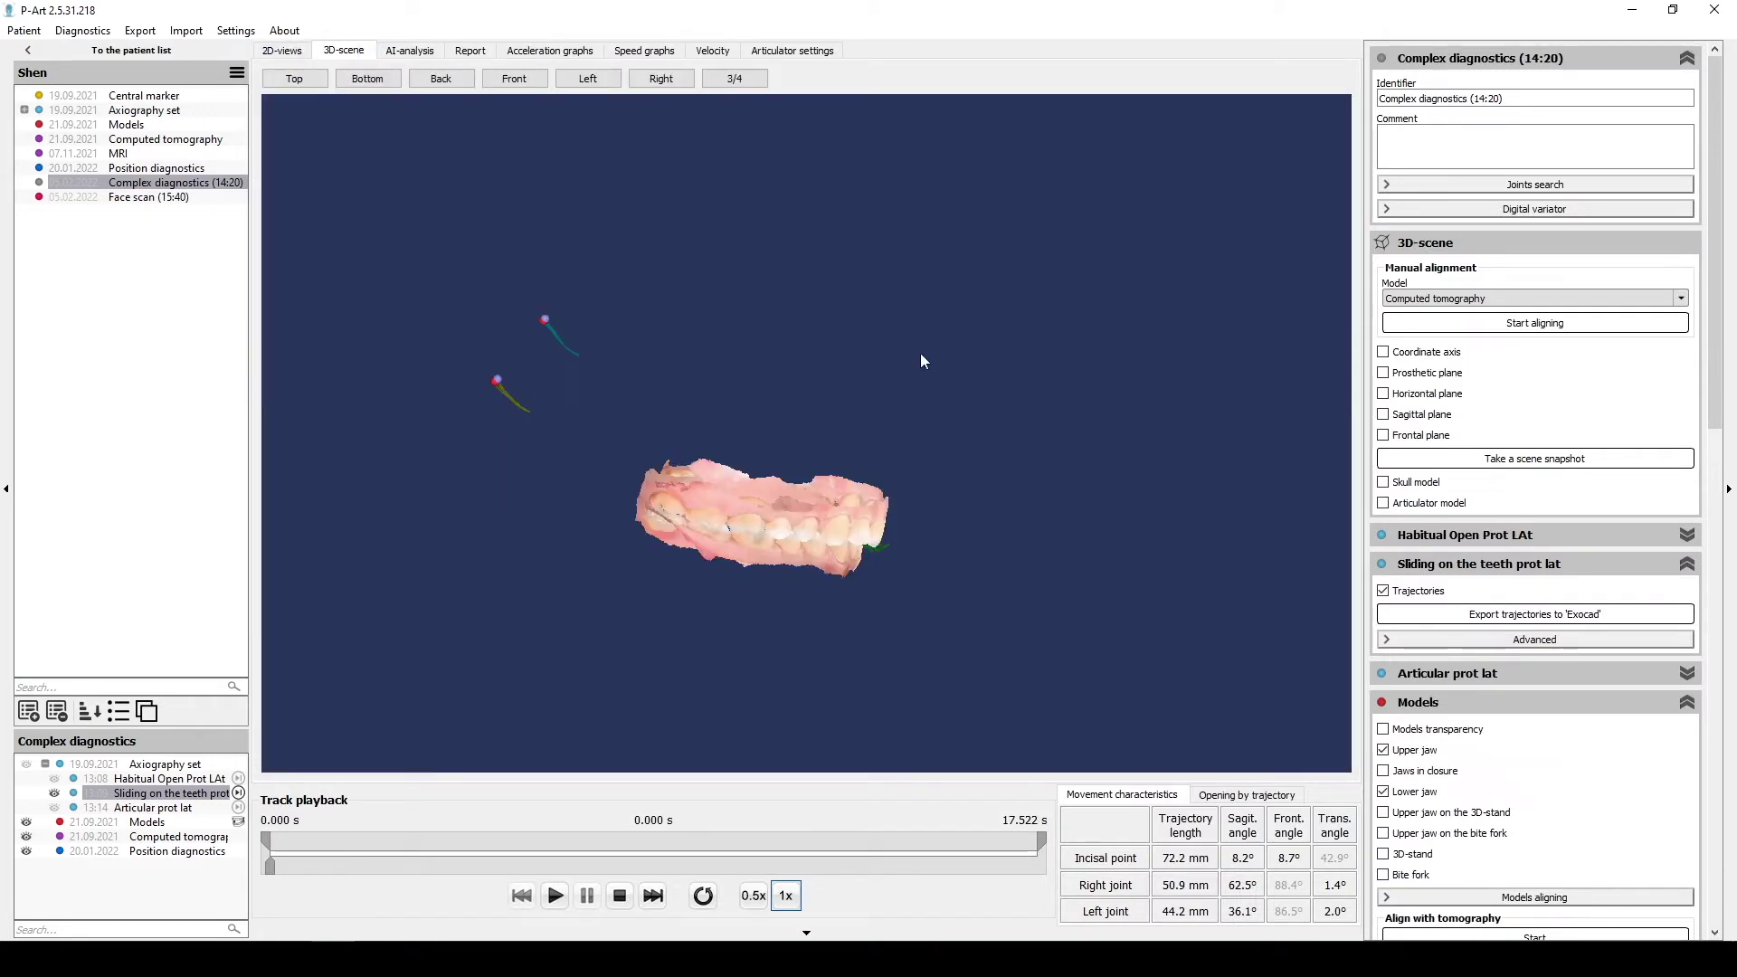
Rotate the jaw view and scroll the right panel down toward the Models export section
mouse_move(997, 404)
left_mouse_down()
mouse_move(1029, 415)
mouse_move(1032, 400)
left_mouse_up()
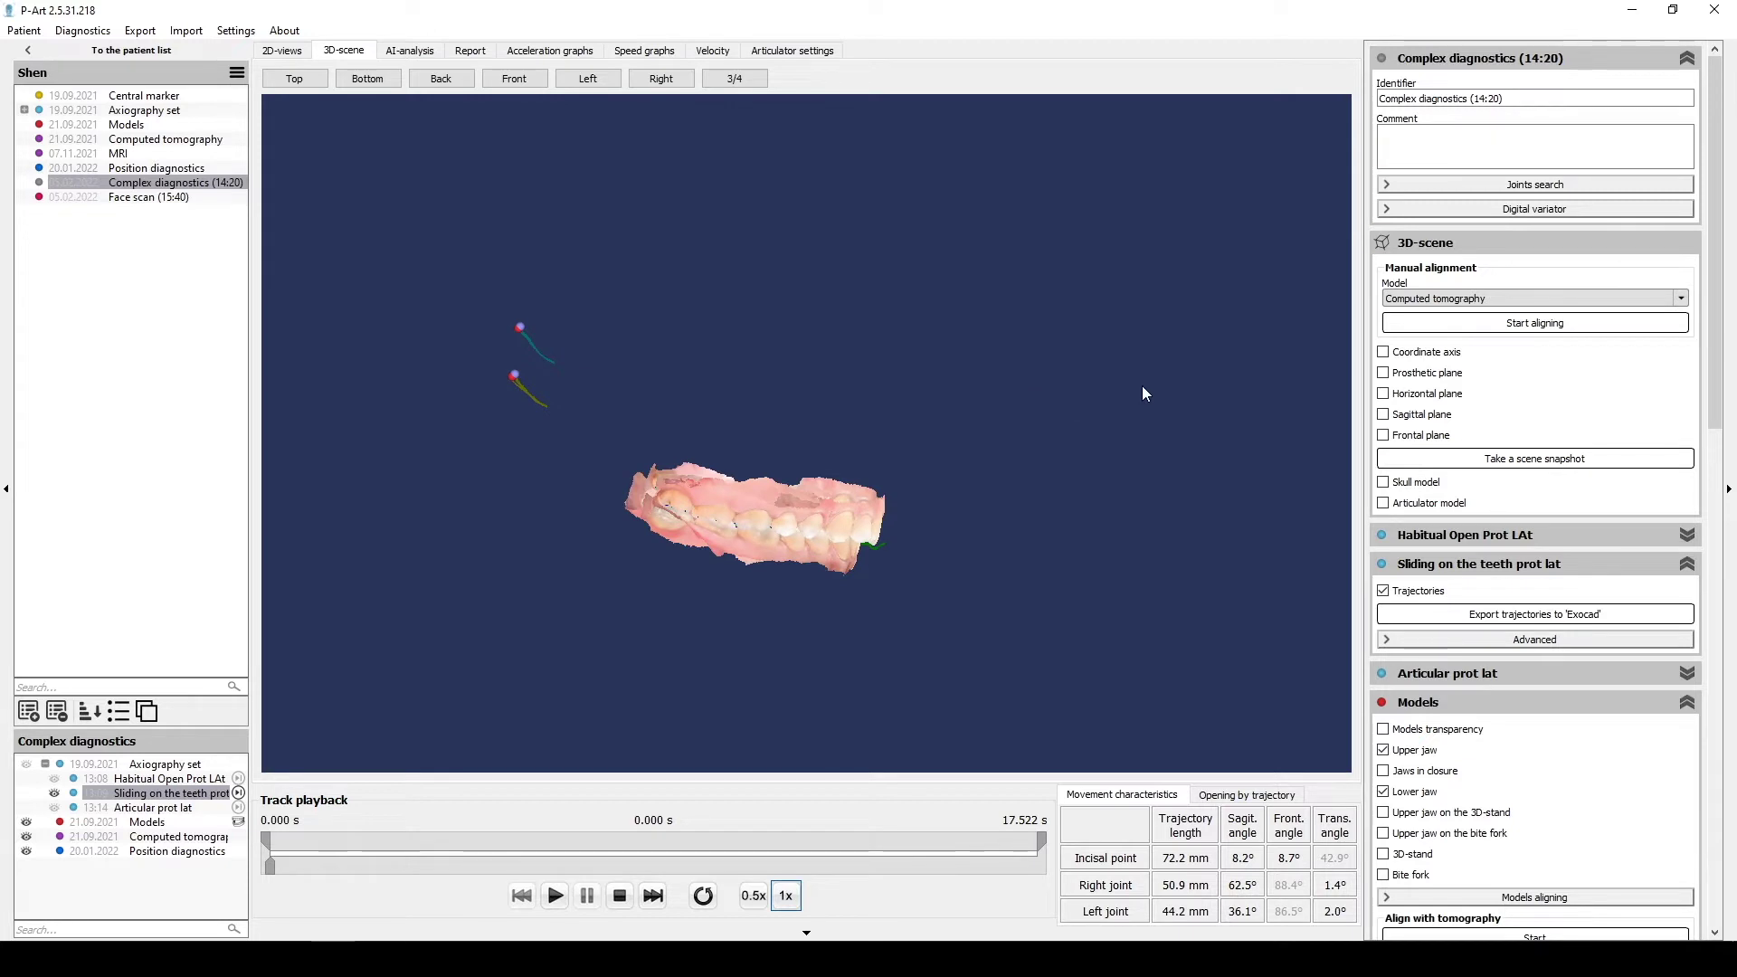
left_click_drag(1714, 367, 1720, 633)
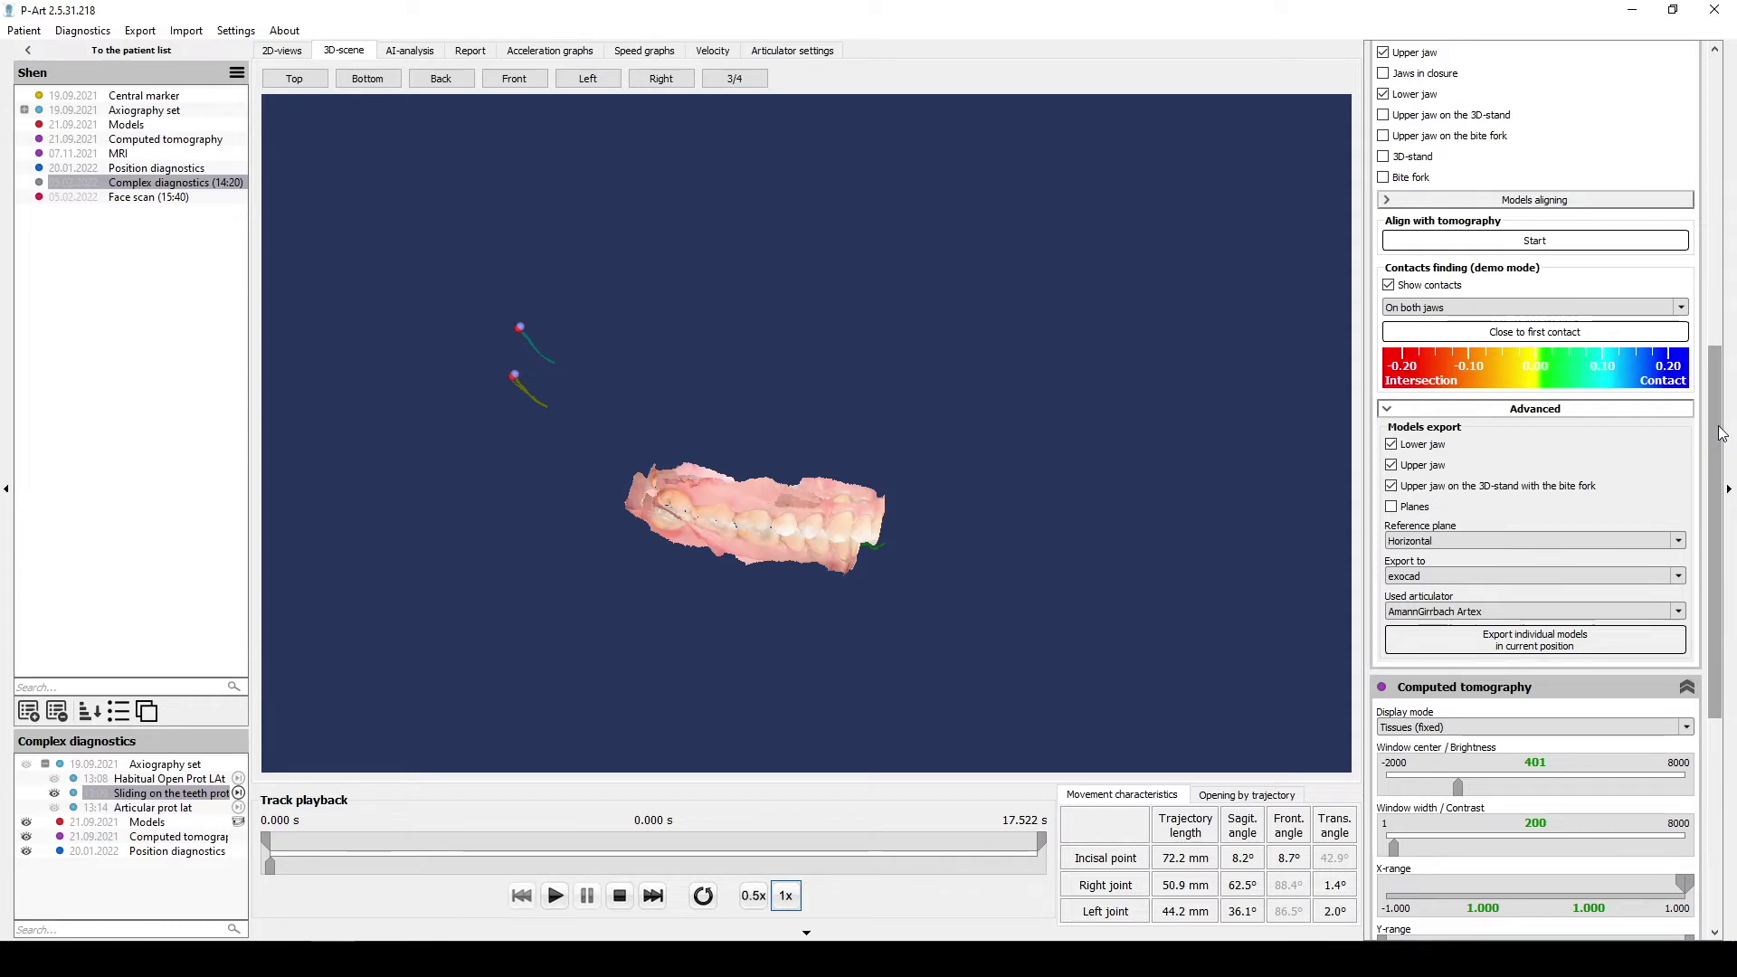
left_click_drag(1721, 434, 1719, 682)
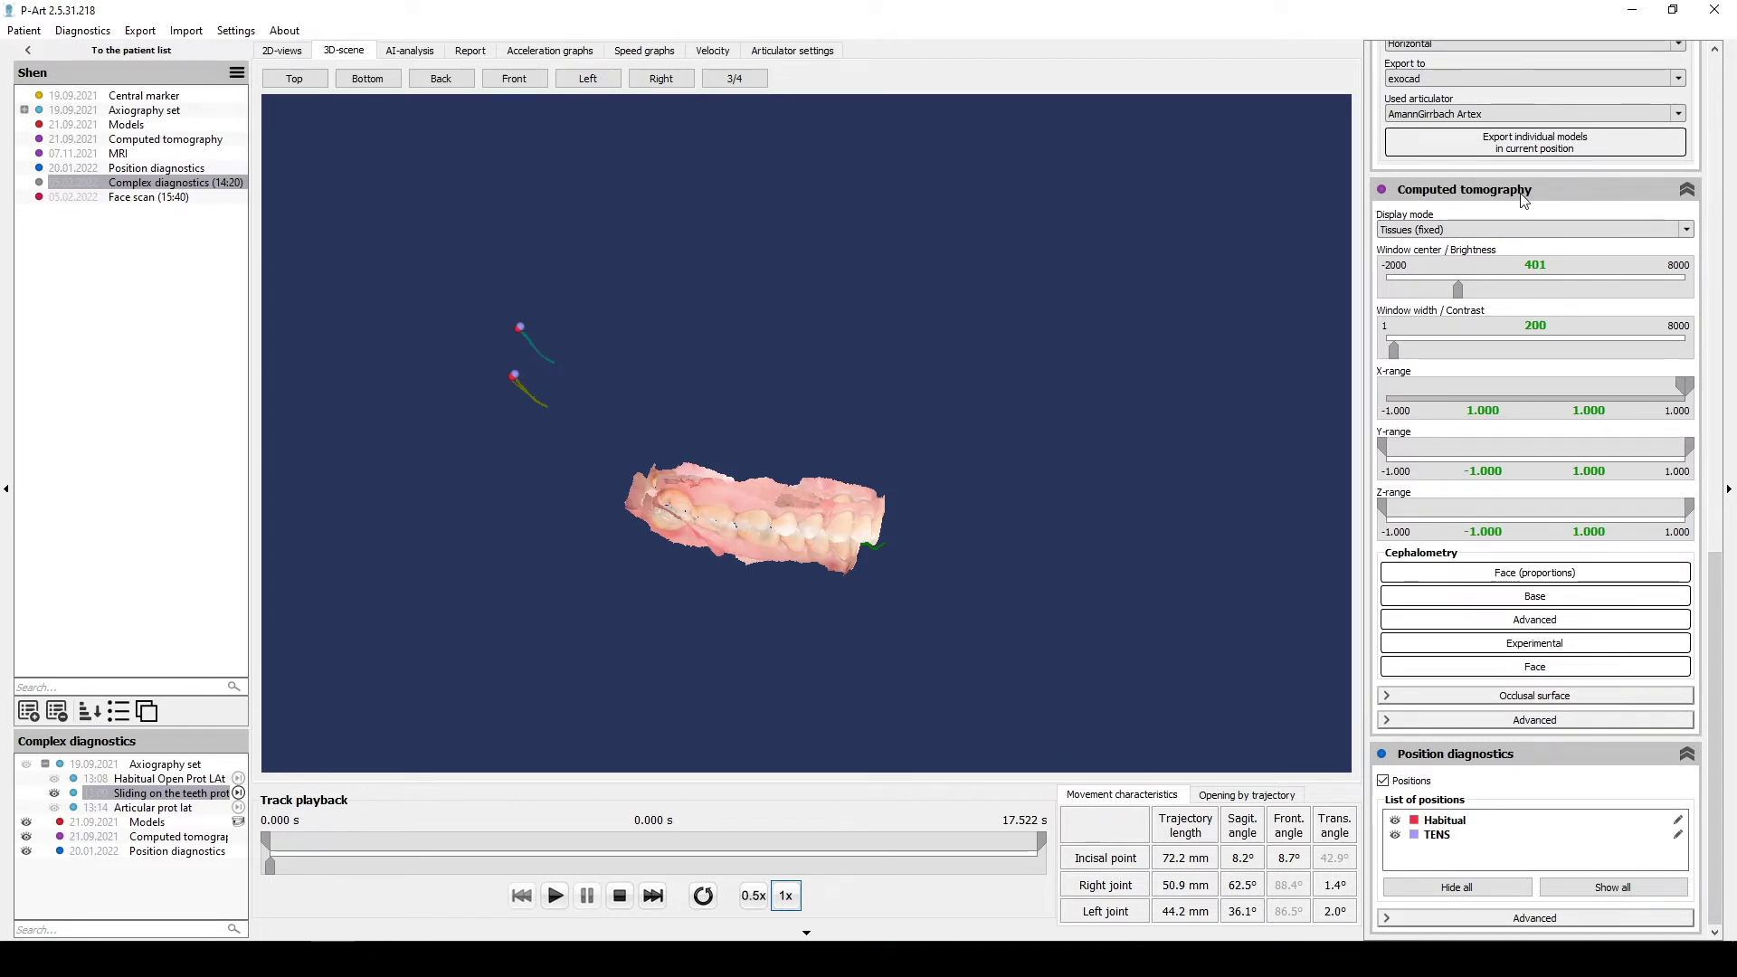
Expand the occlusal surface settings, show the surface on the teeth, and turn the scene
left_click(1391, 697)
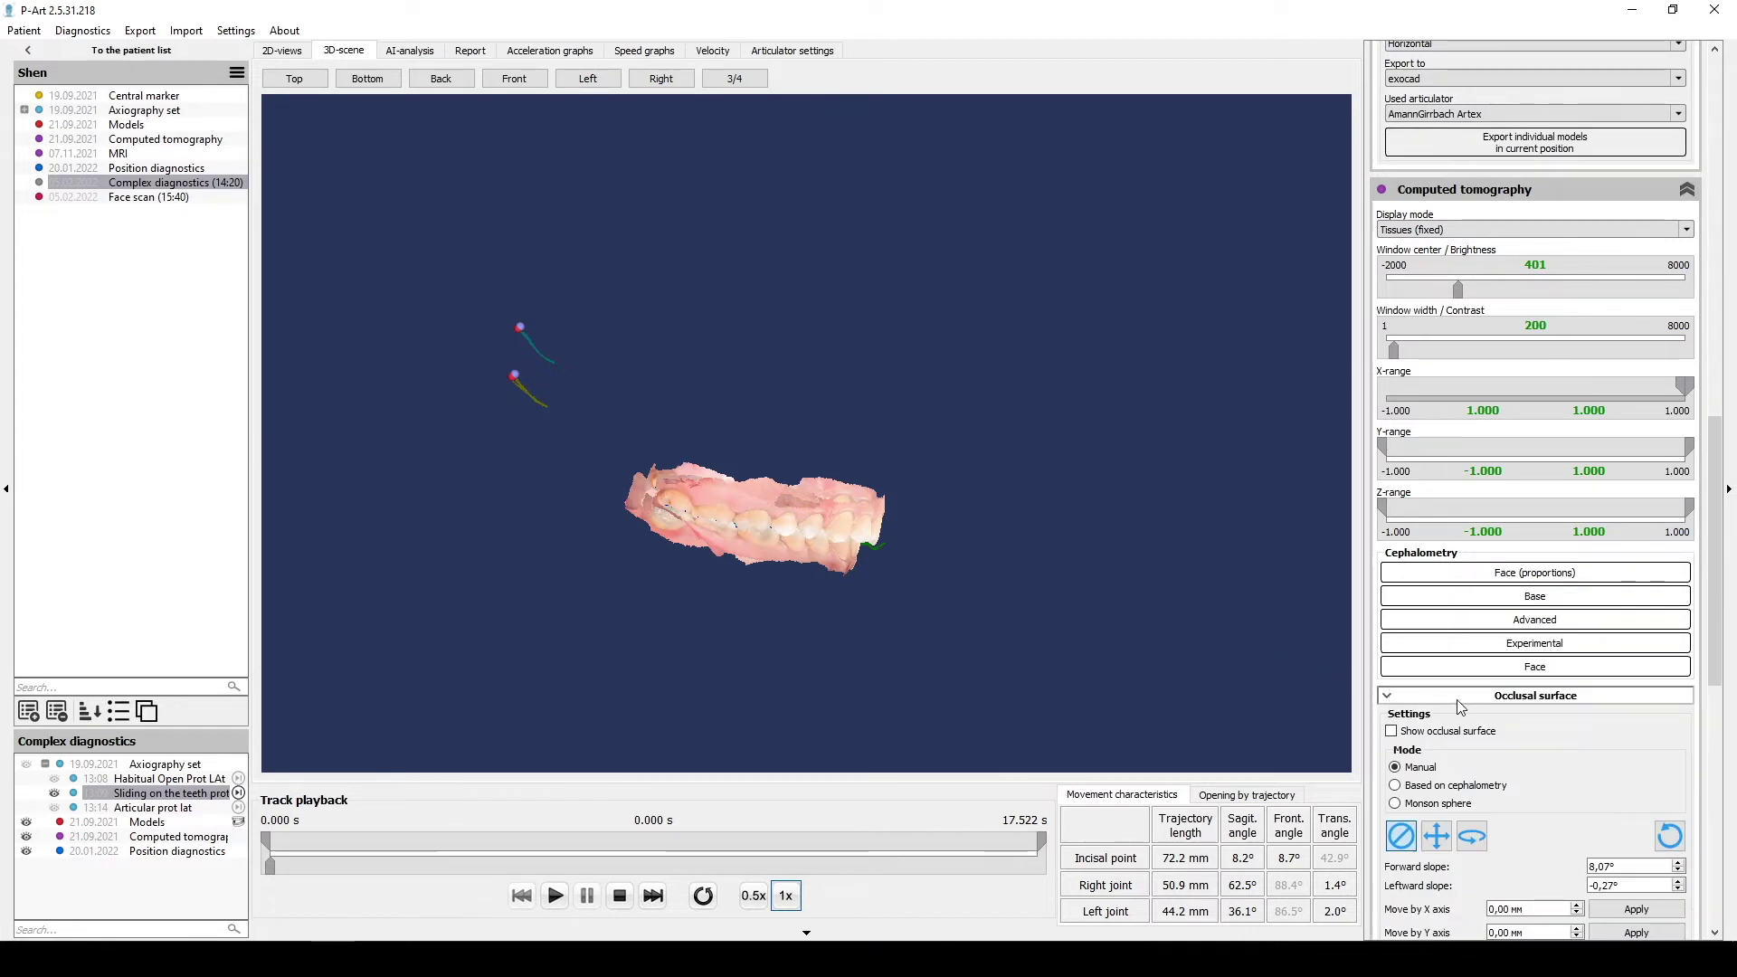
left_click(1393, 732)
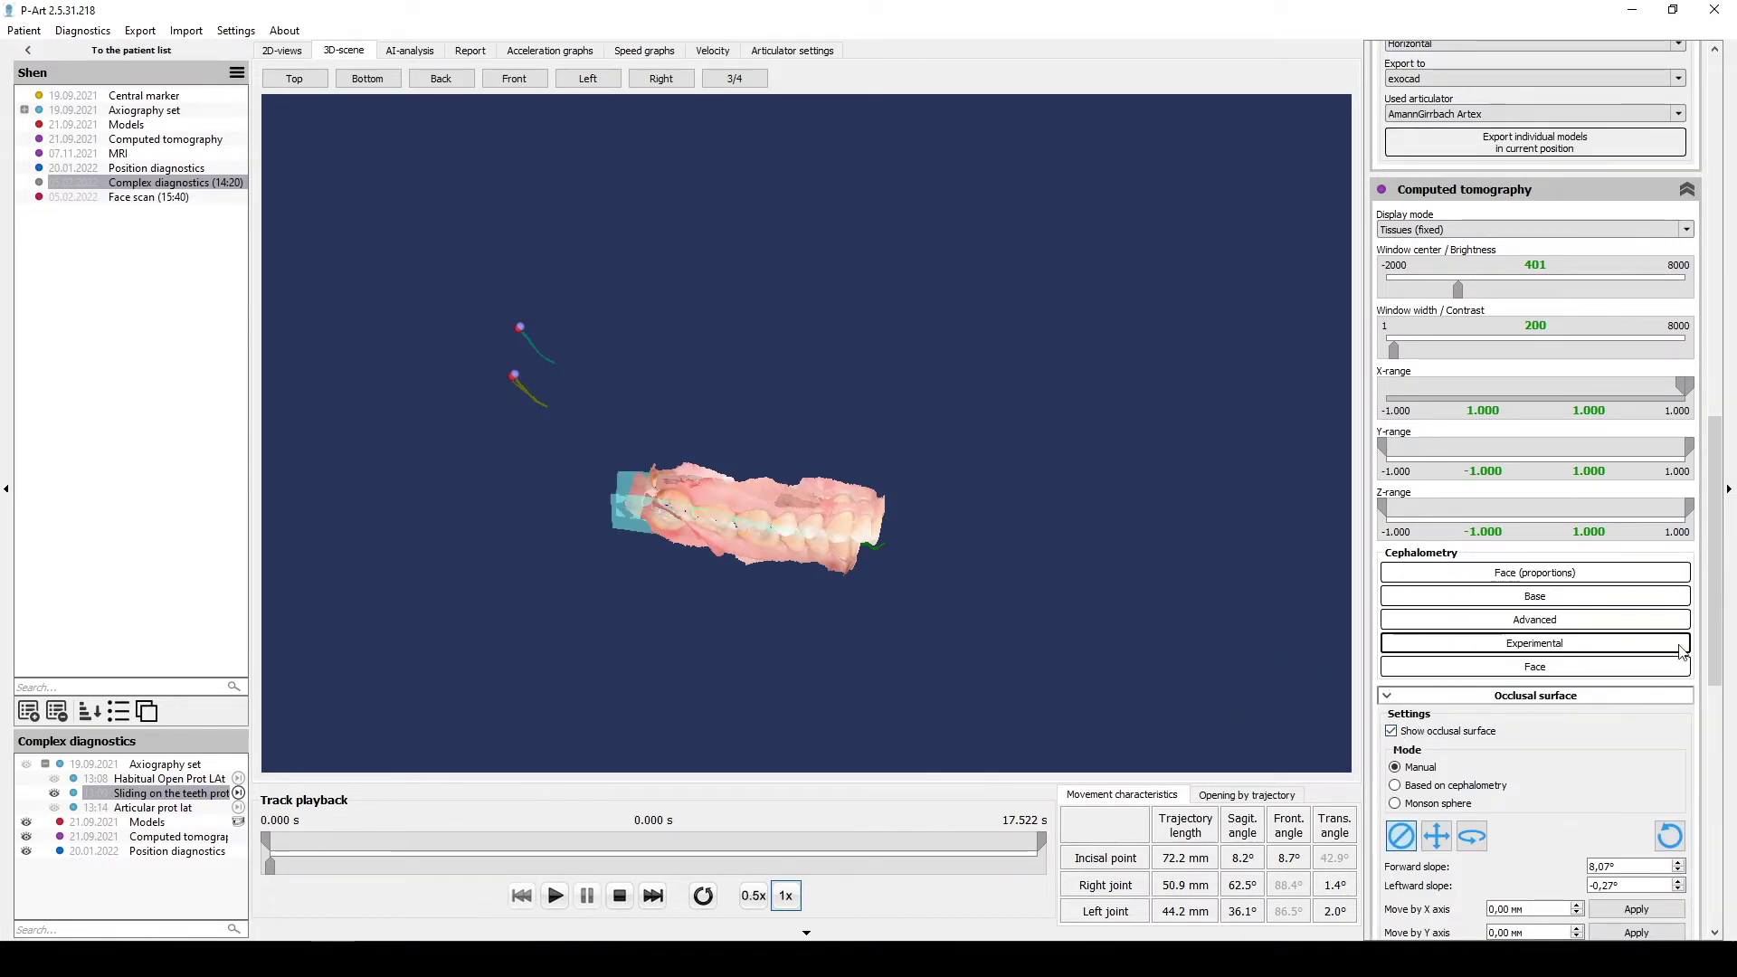
left_click_drag(1716, 650, 1724, 740)
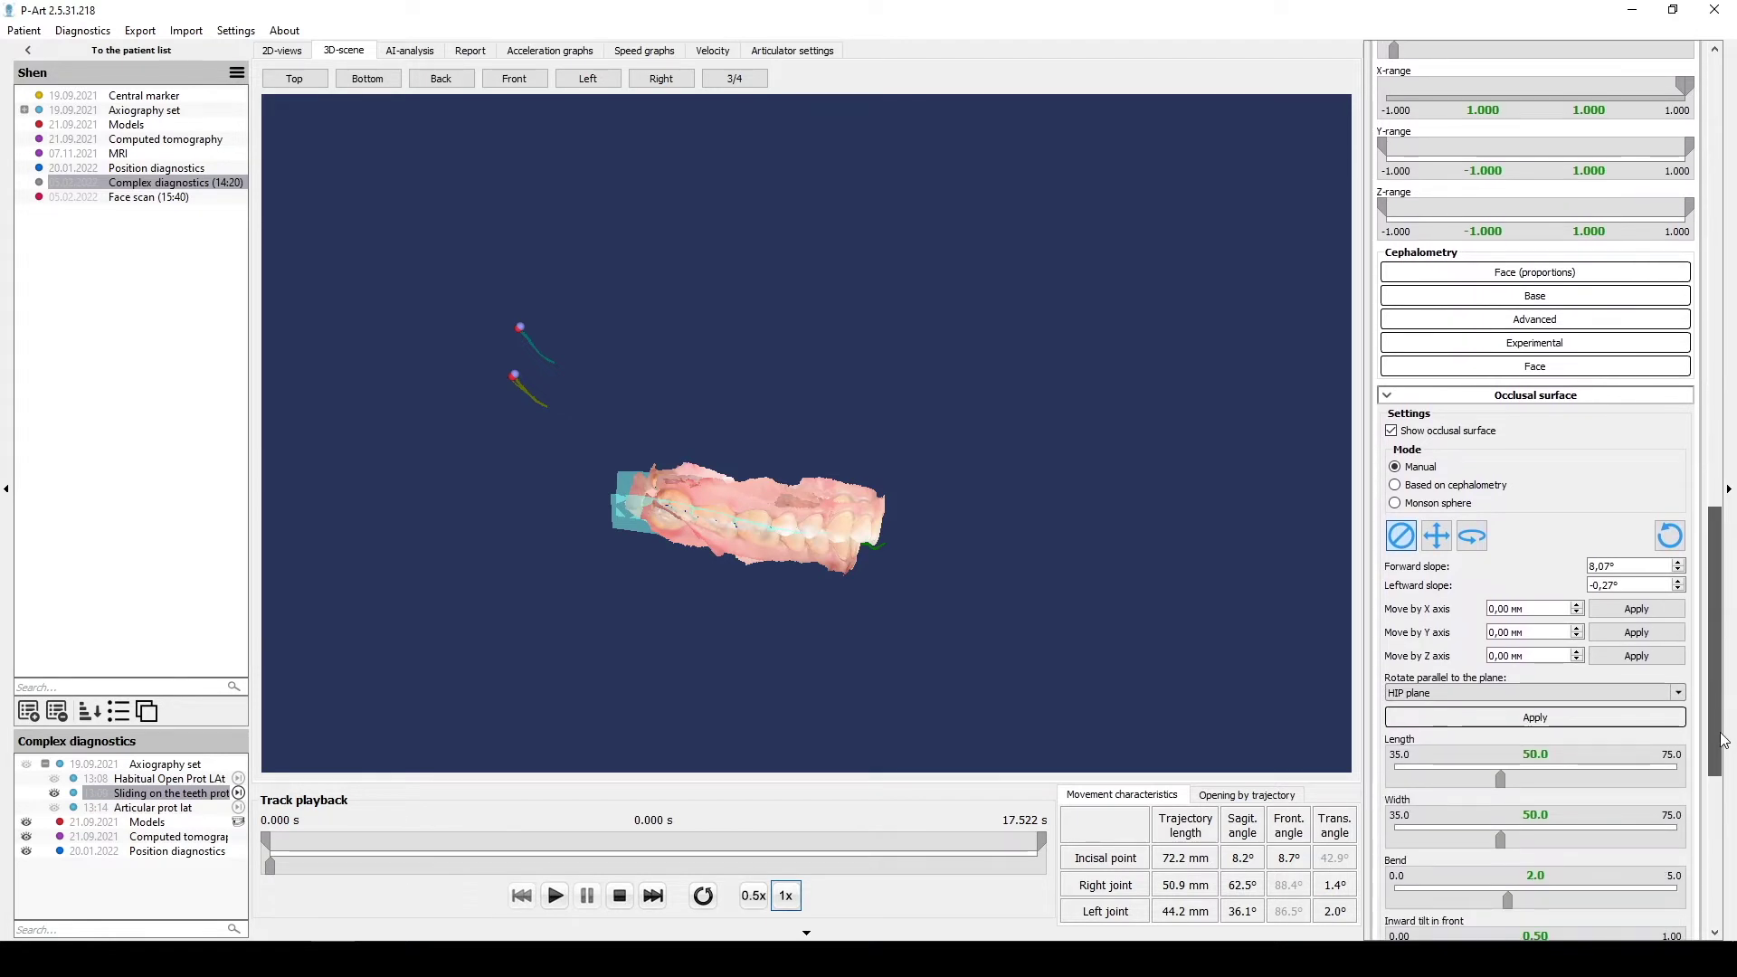
left_click_drag(887, 534, 1241, 549)
Try the Monson sphere, then set the occlusal surface to Manual mode (50 x 50, bend 2.0)
left_click(1396, 504)
left_click_drag(1013, 579, 1101, 570)
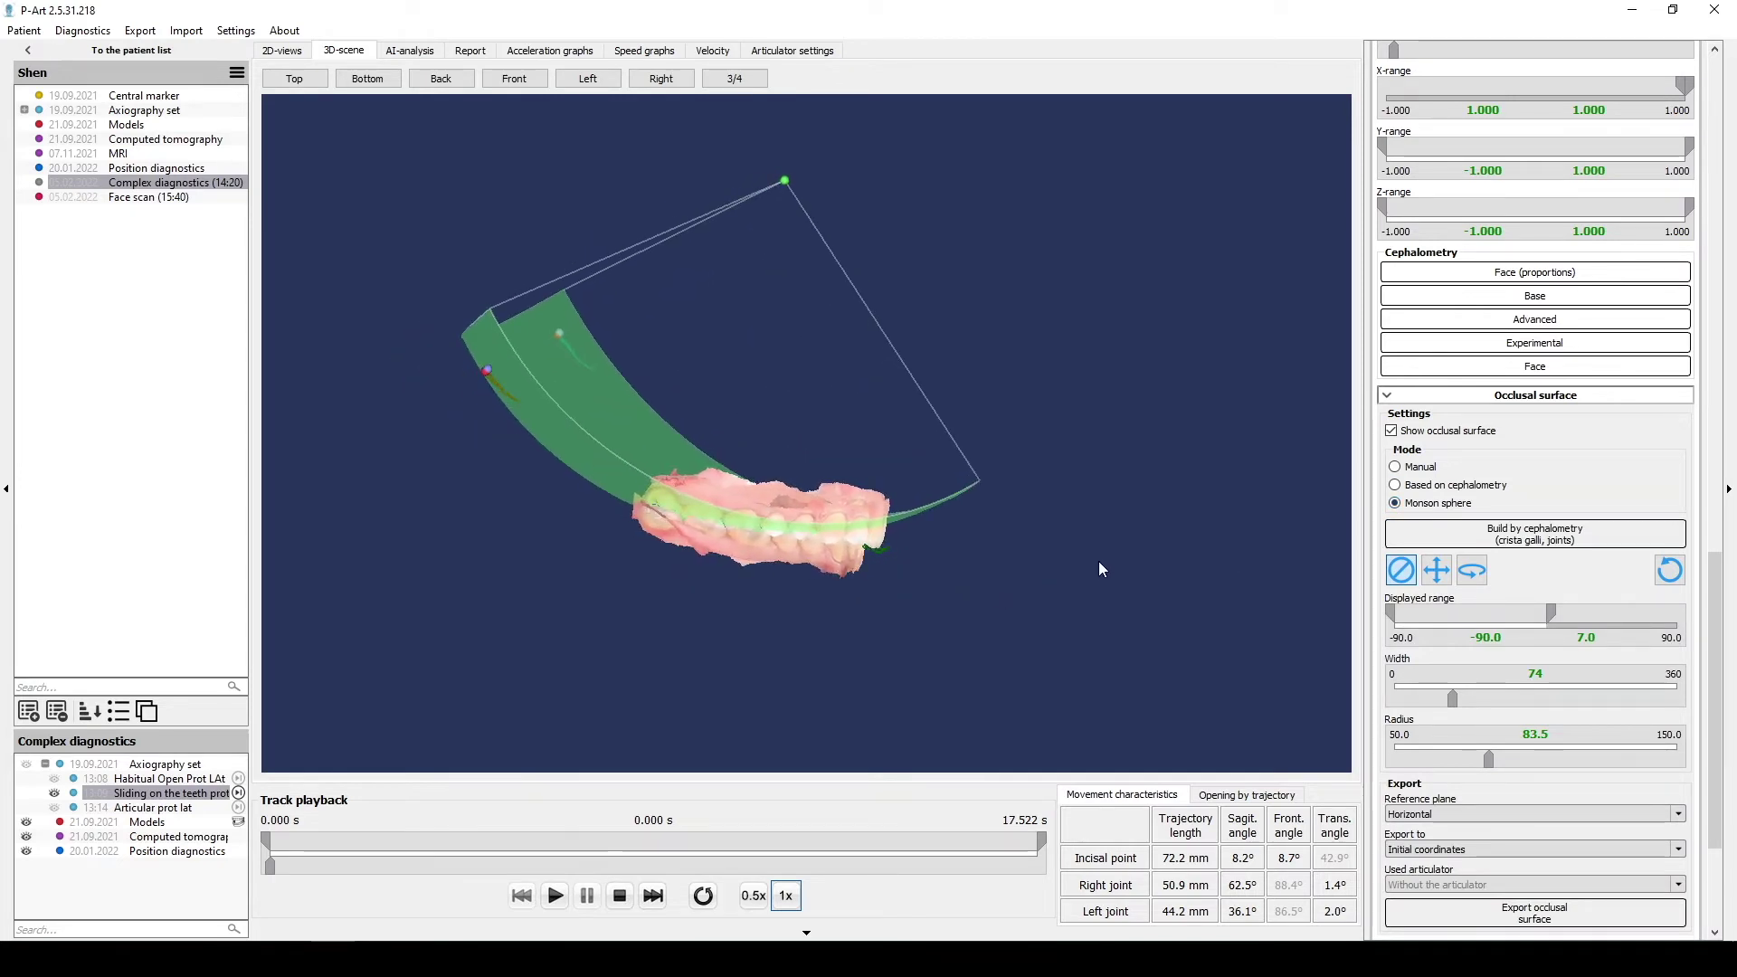
left_click(1396, 467)
scroll(1724, 543, "down", 1)
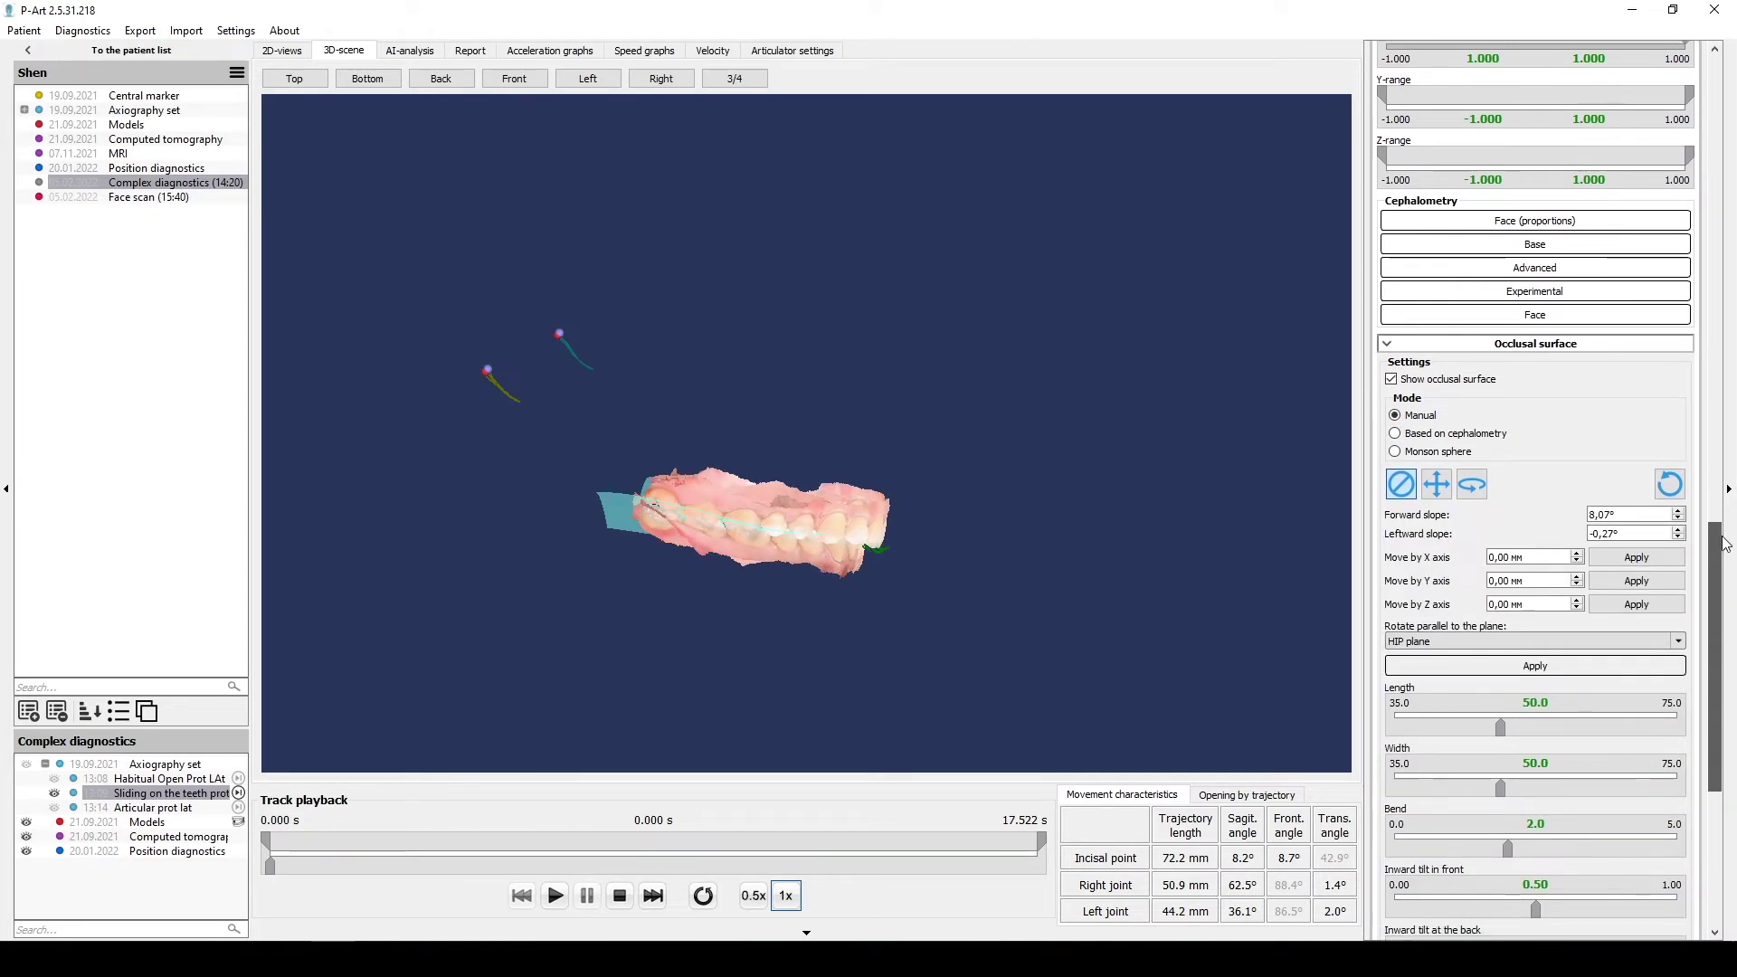
scroll(1724, 543, "down", 9)
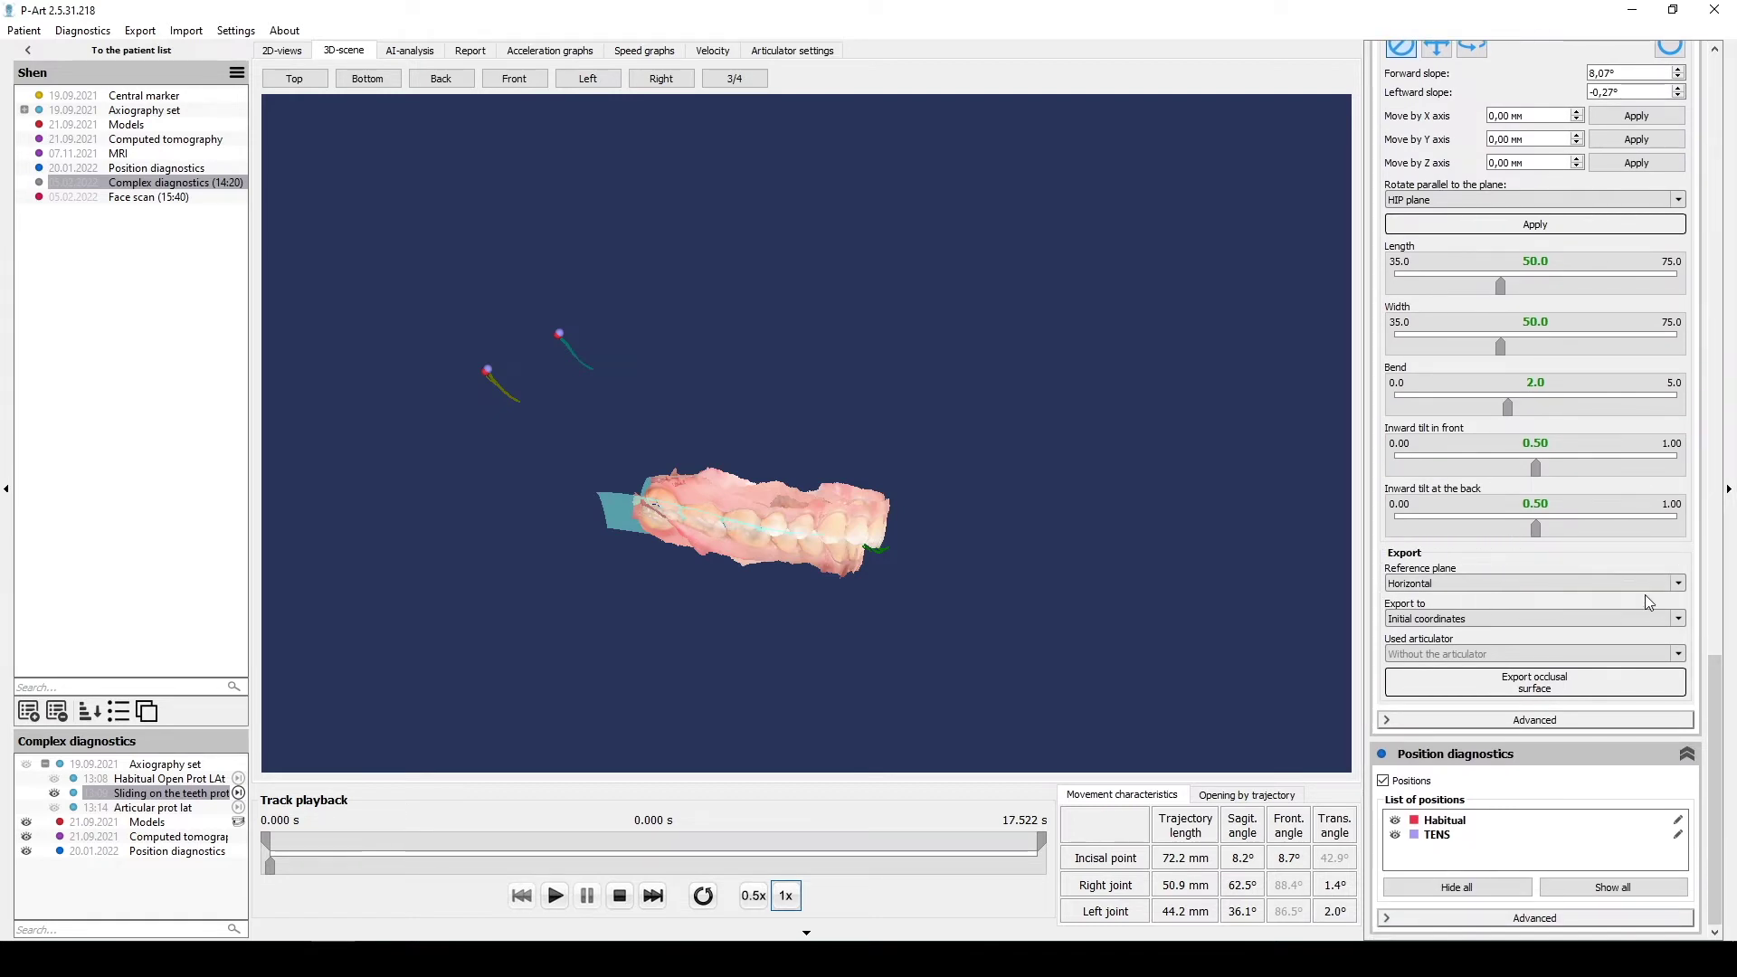
Set the occlusal surface export to Horizontal, exocad and AmannGirrbach Artex, then export it
left_click(1421, 585)
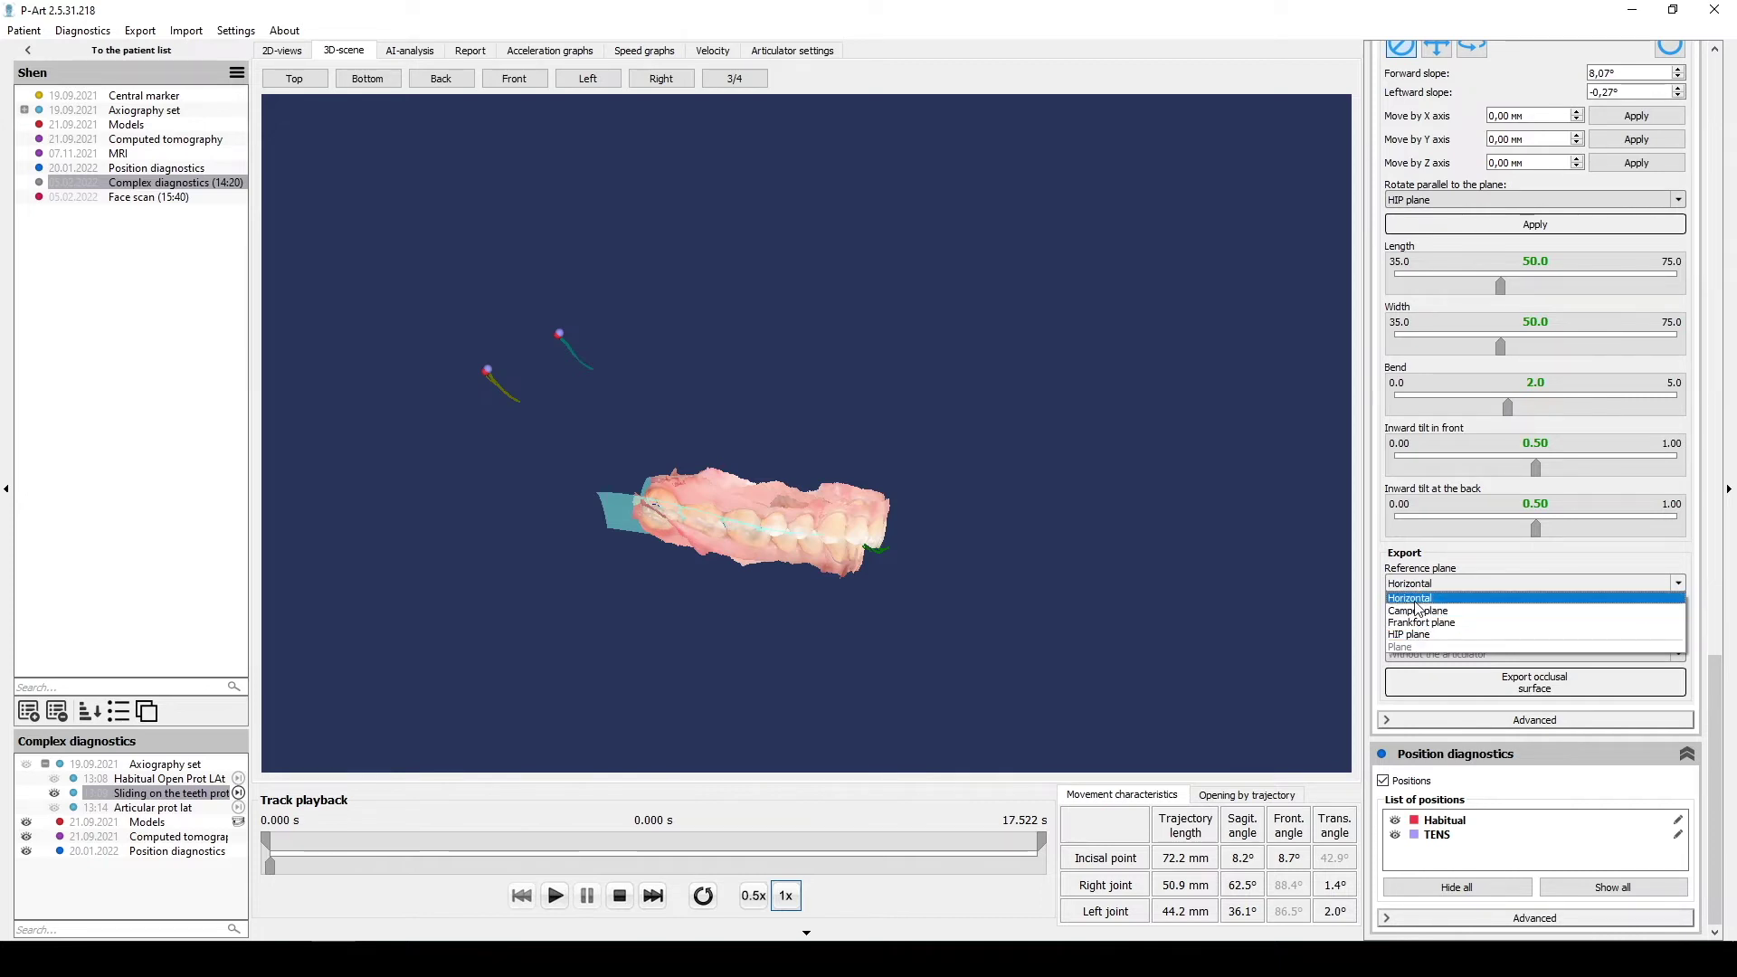
left_click(1415, 598)
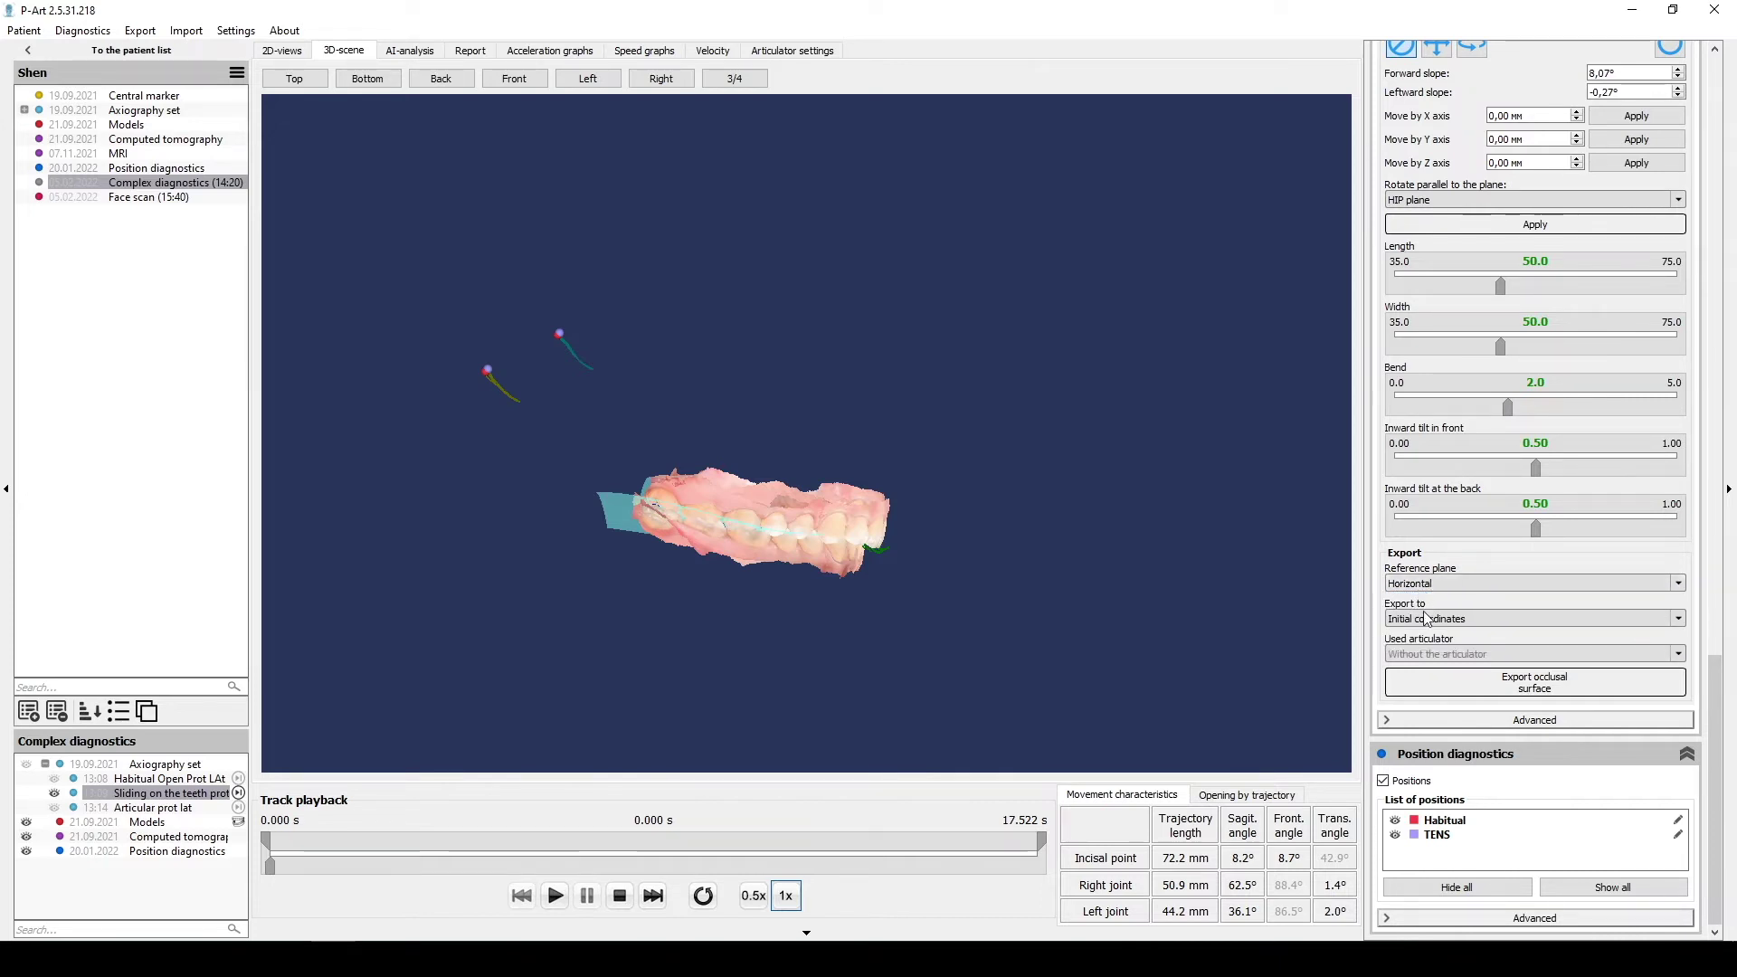
left_click(1429, 618)
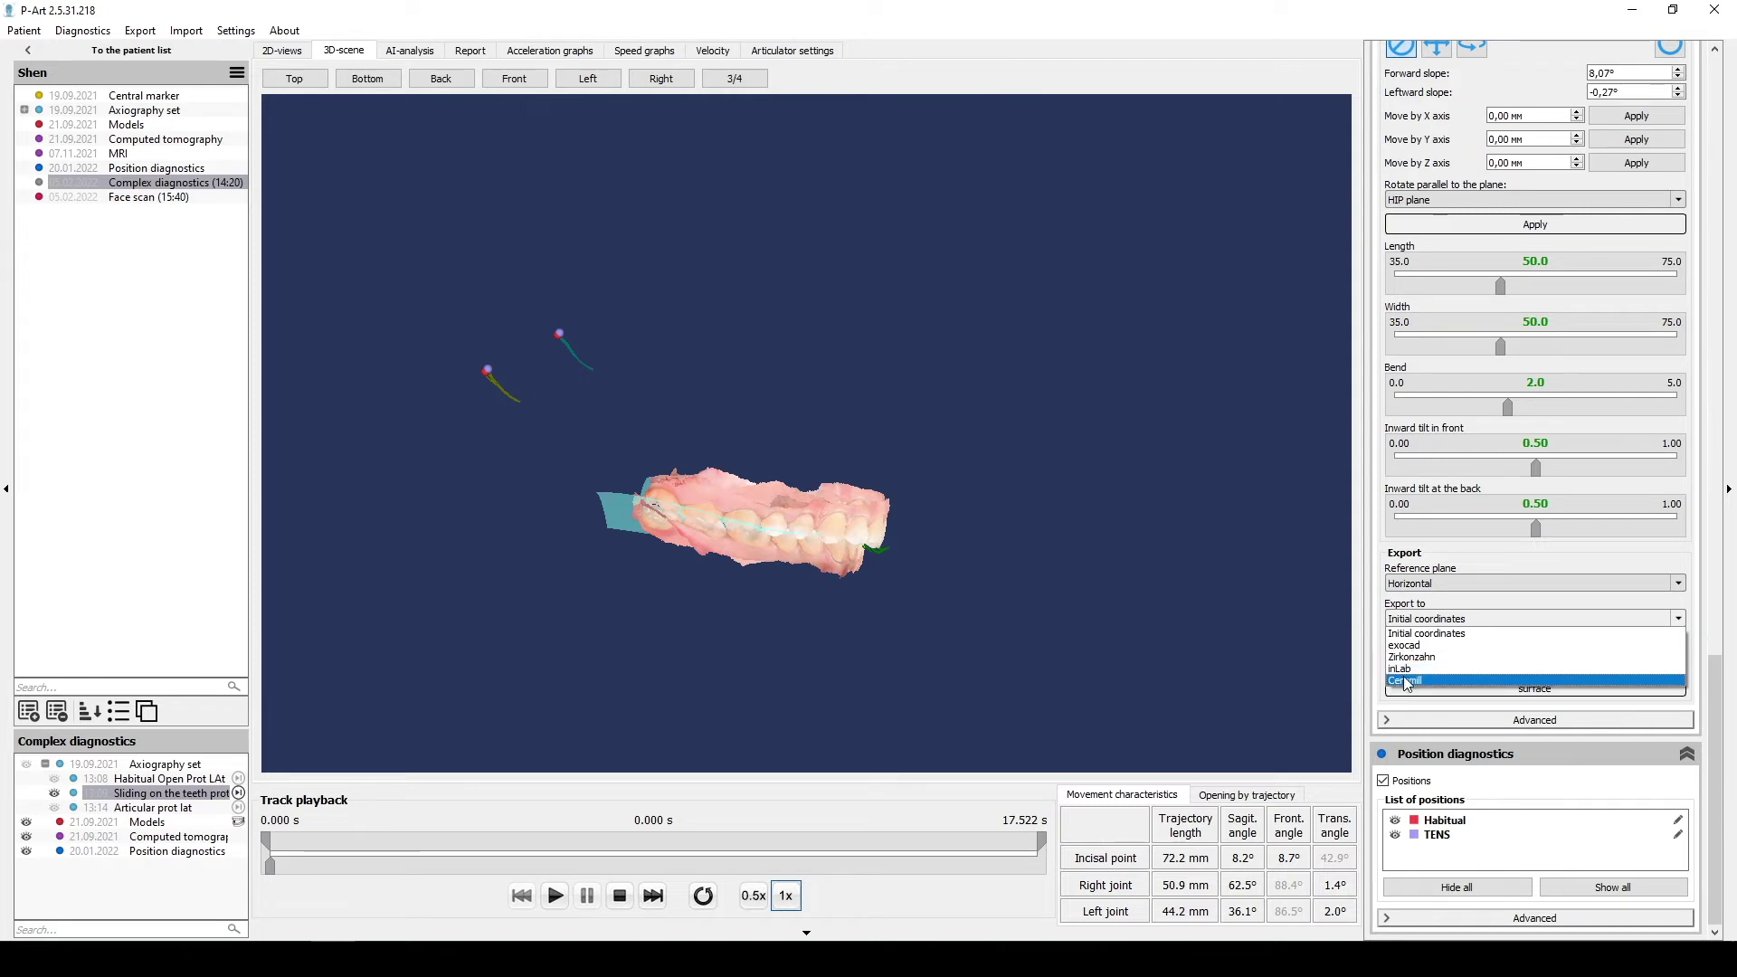
left_click(1435, 646)
left_click(1436, 651)
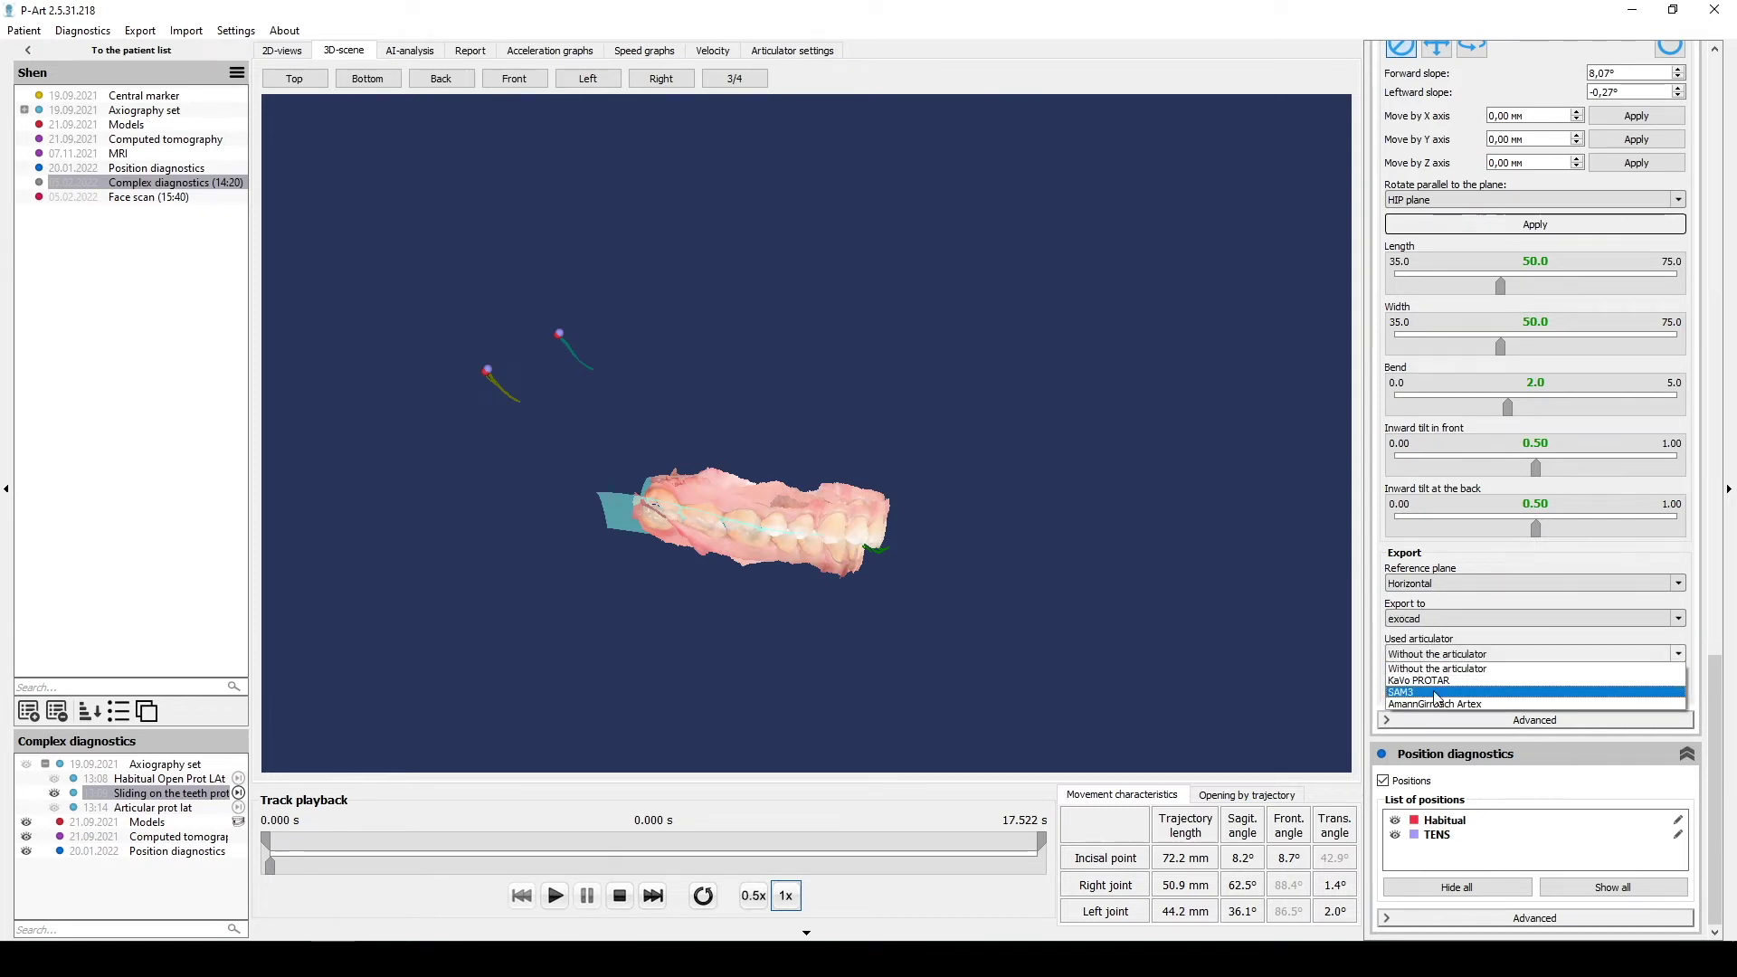
left_click(1414, 706)
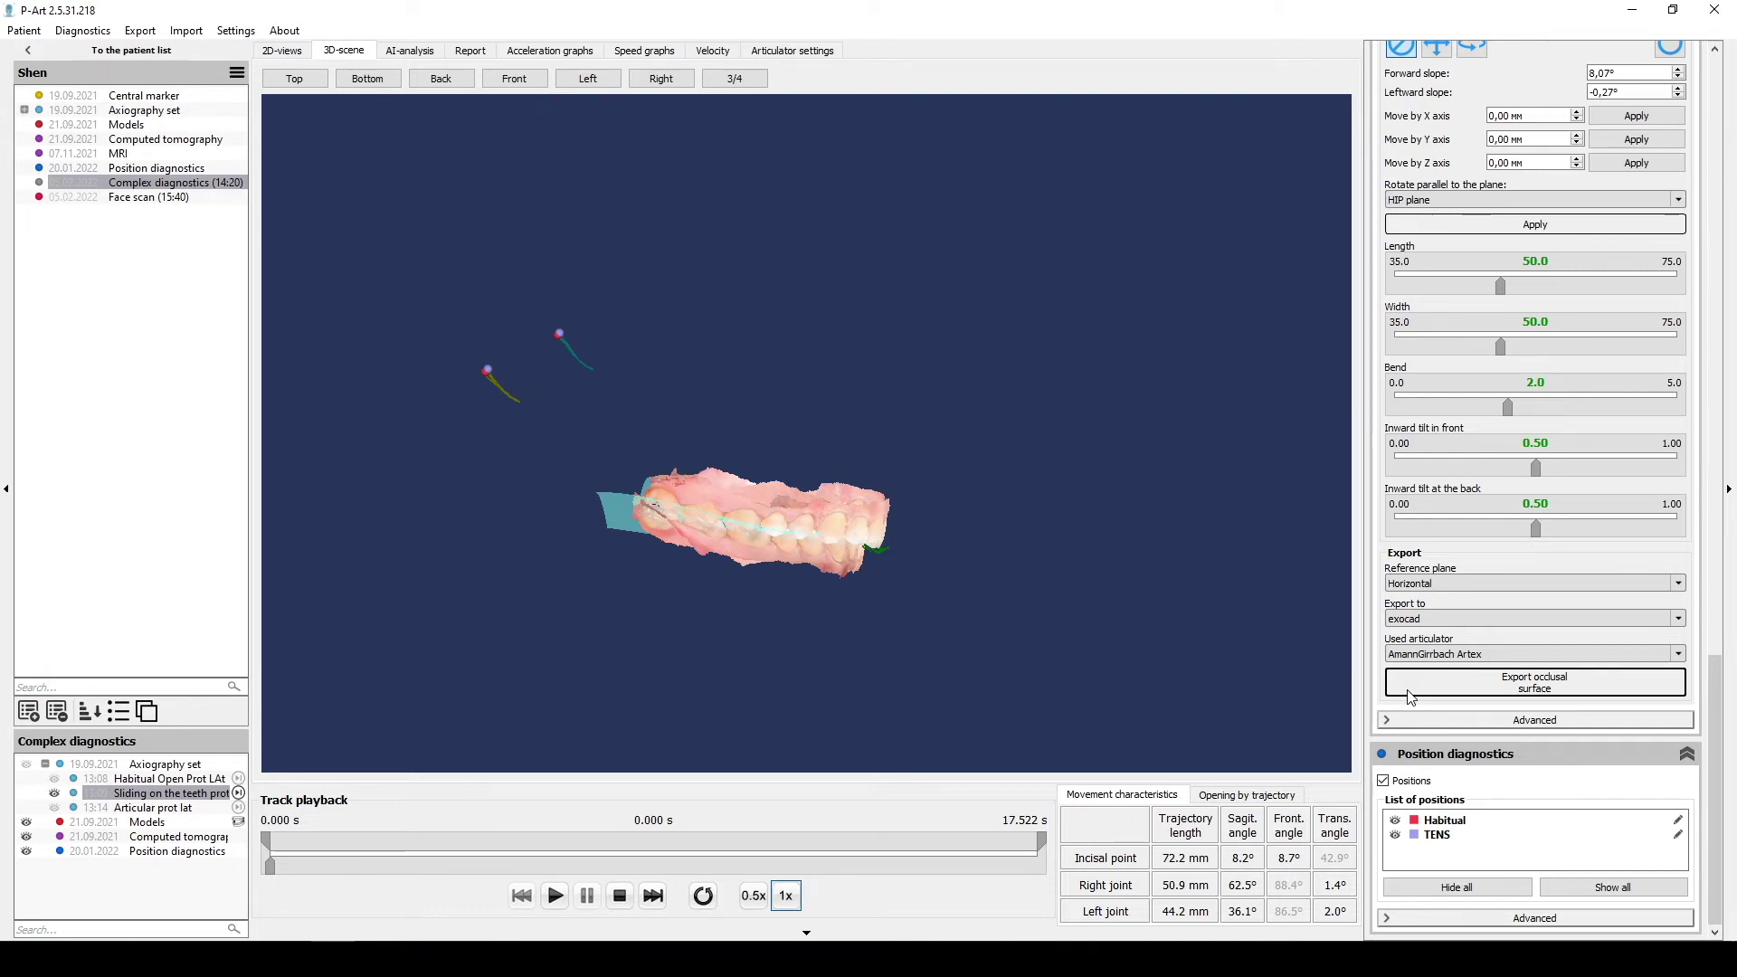
left_click(1574, 698)
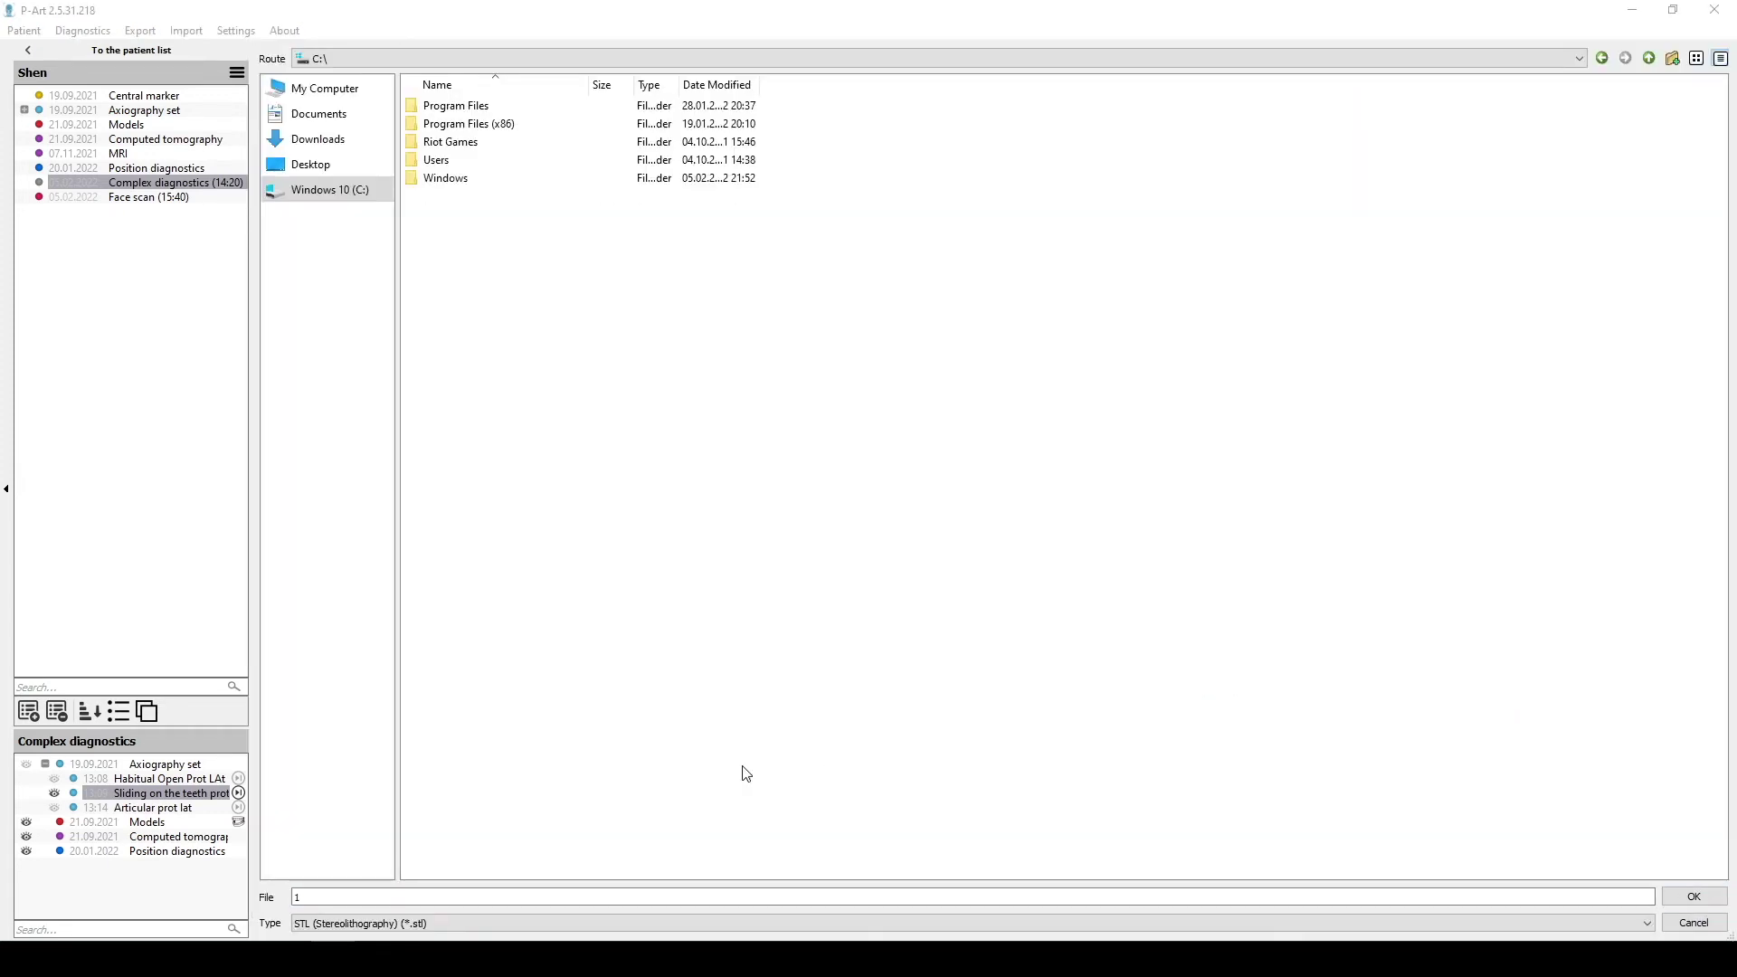
Save the occlusal surface as STL file 'Occlusal surface' on C: and return to the 3D scene
left_click(323, 898)
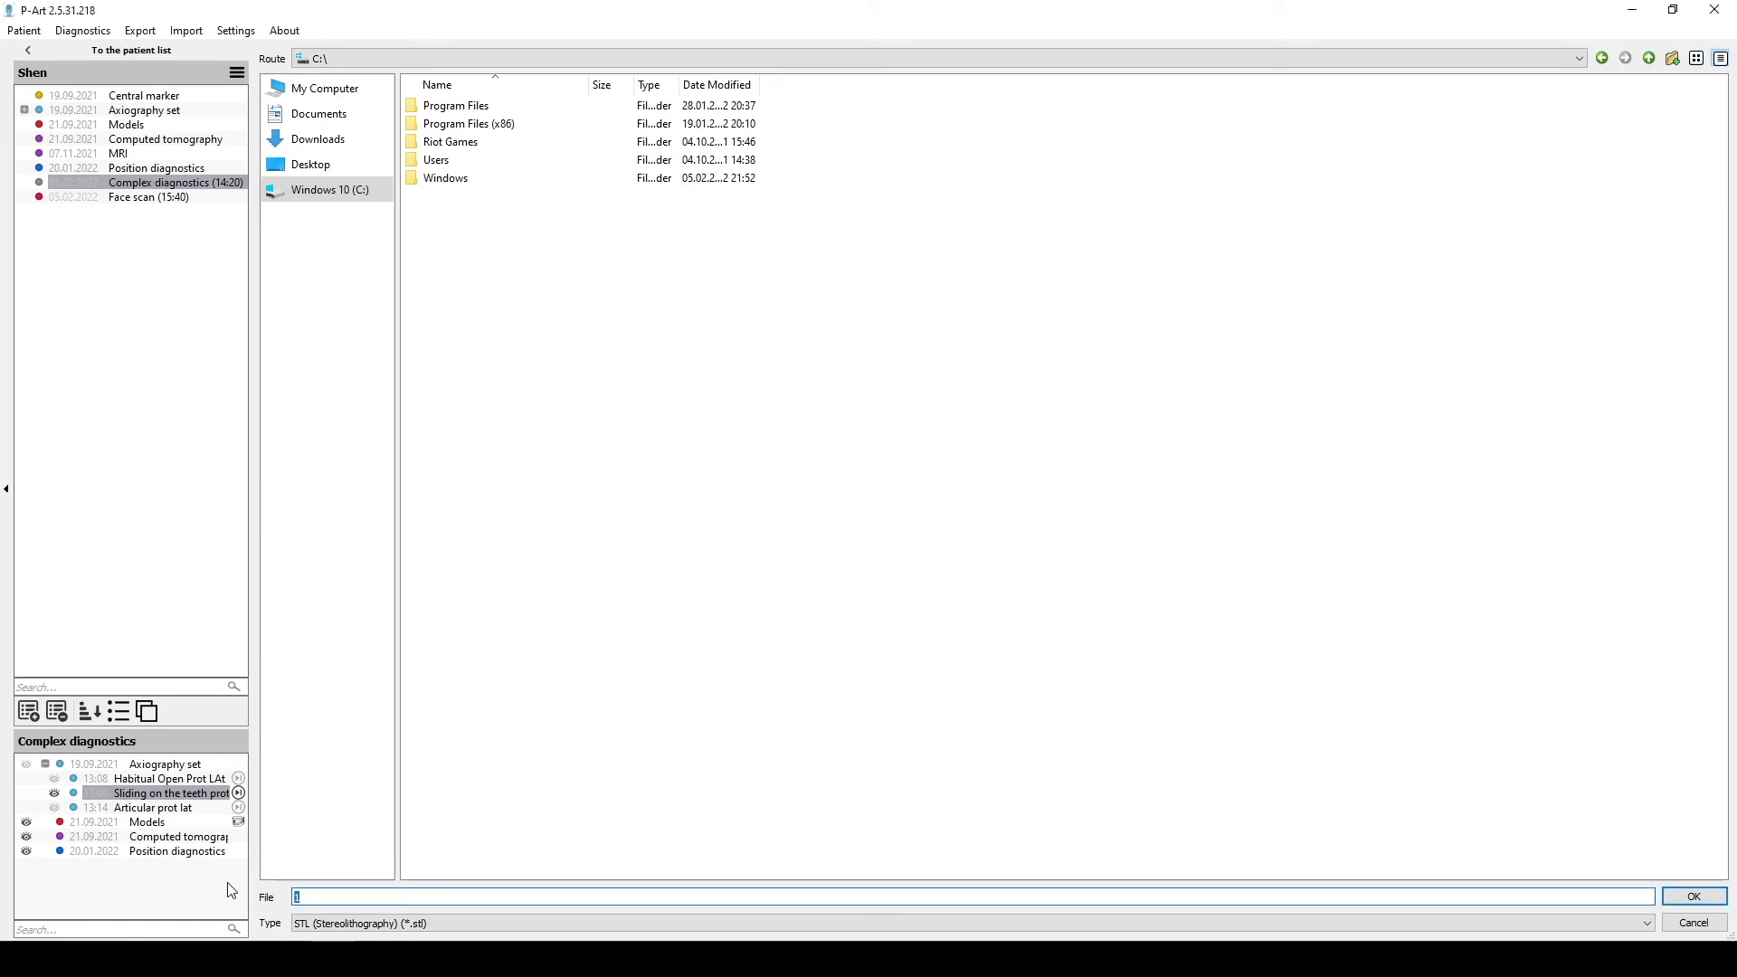
type("Occlusal surface")
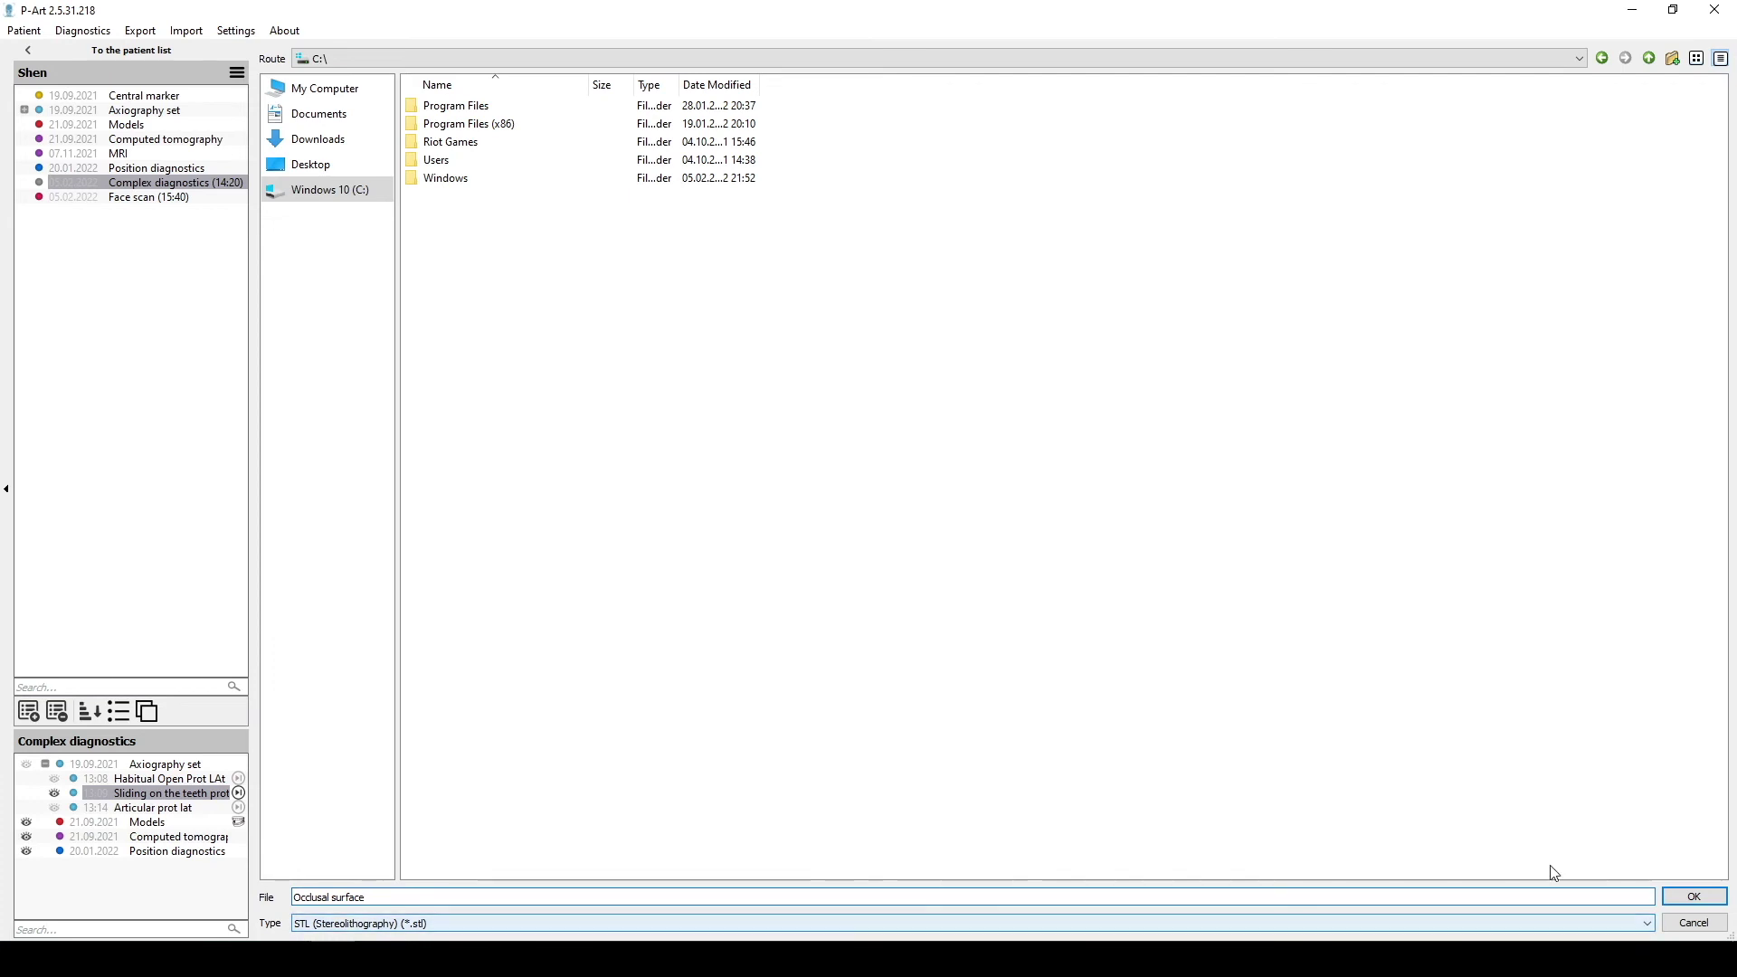
left_click(1695, 896)
left_click(346, 55)
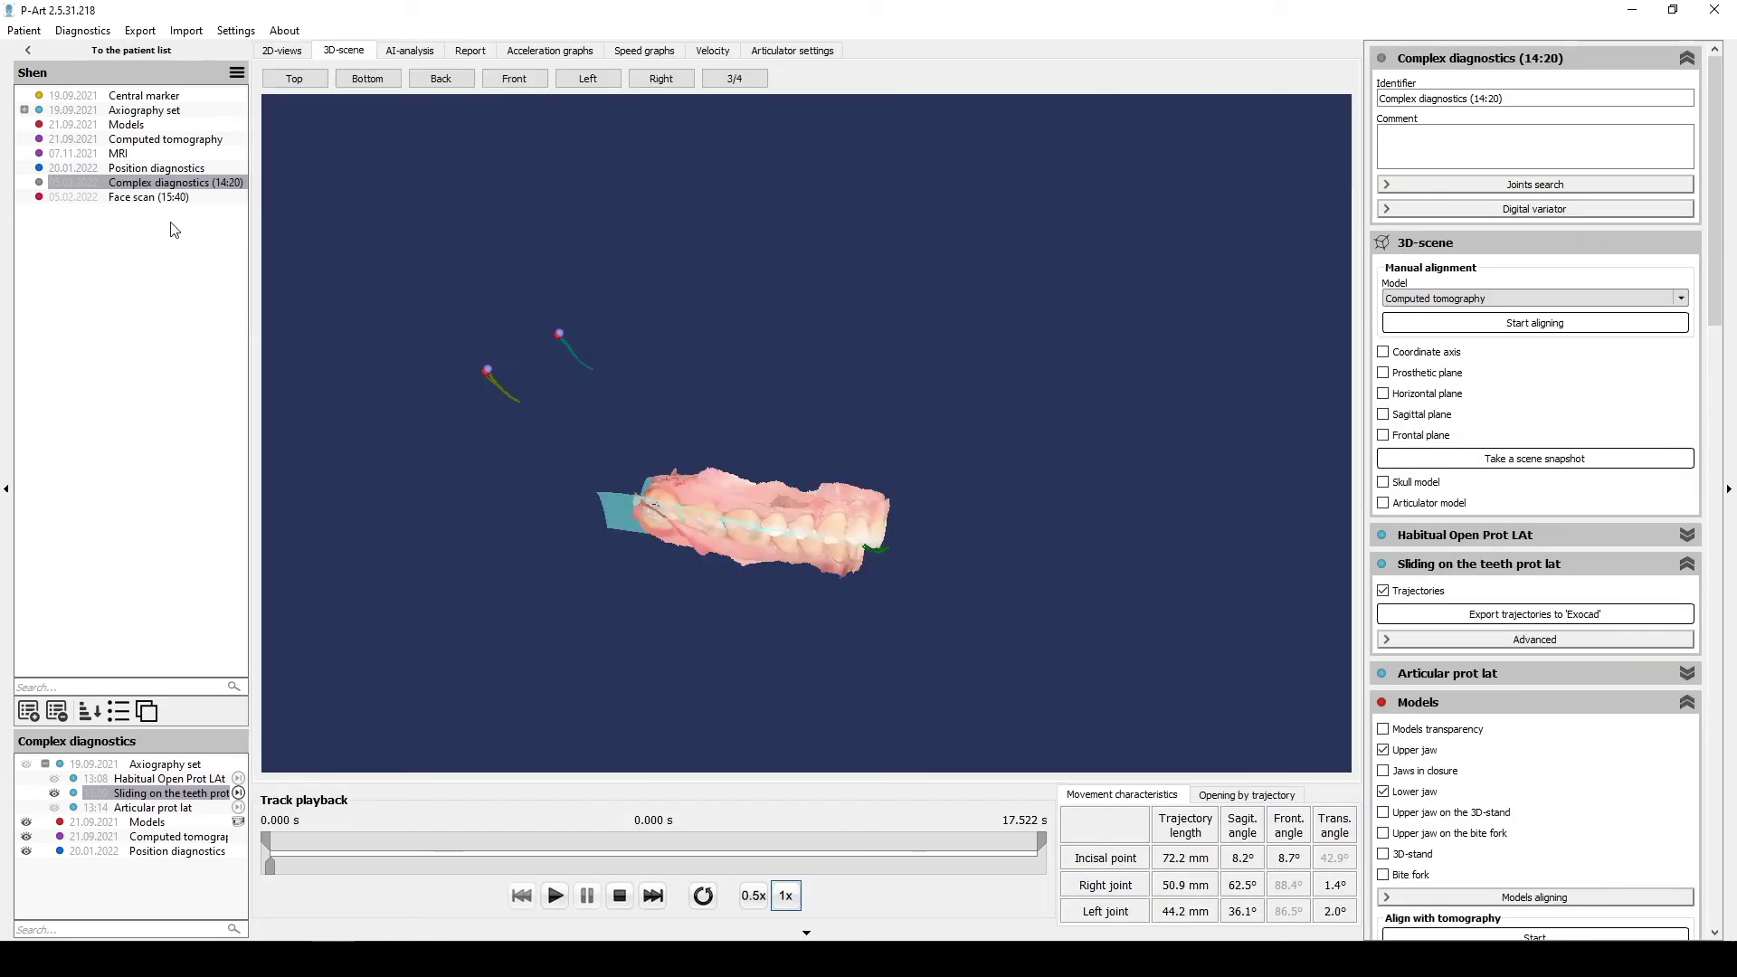
Display the face scan, turn it to inspect, and re-expand its Advanced export settings
left_click(146, 199)
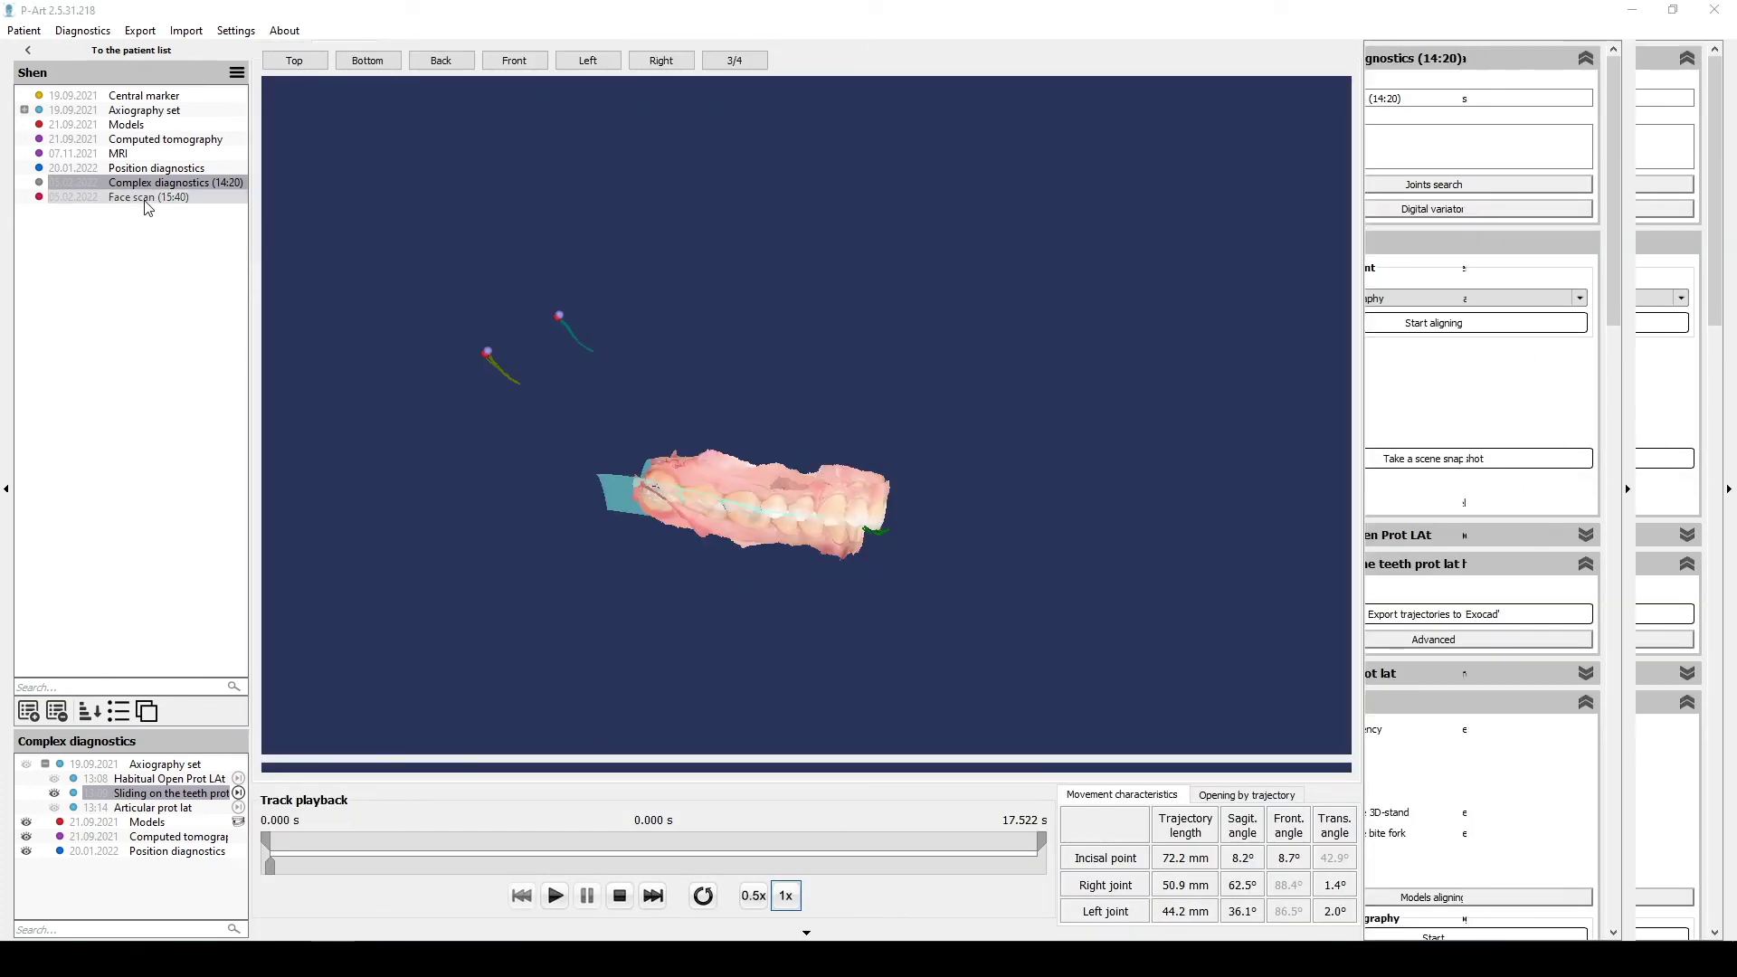
left_click_drag(899, 588, 840, 603)
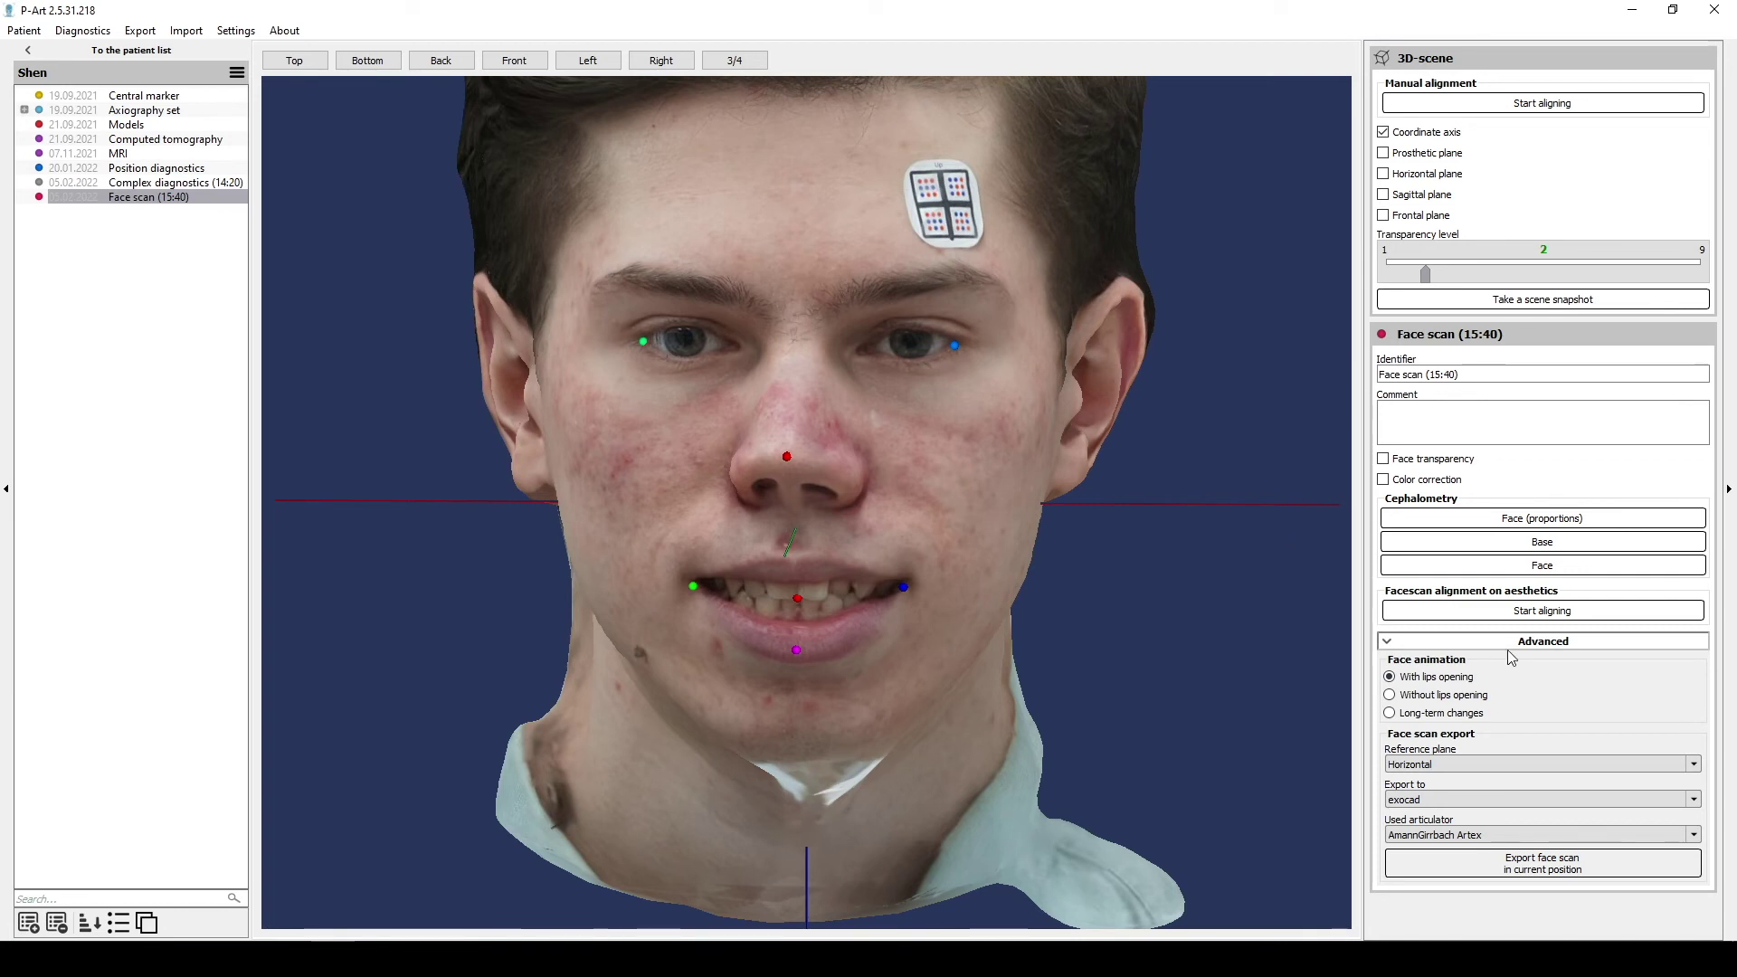
left_click(1557, 644)
left_click(1615, 645)
Set the face scan export to Horizontal, exocad and AmannGirrbach Artex, exporting in current position
left_click(1502, 765)
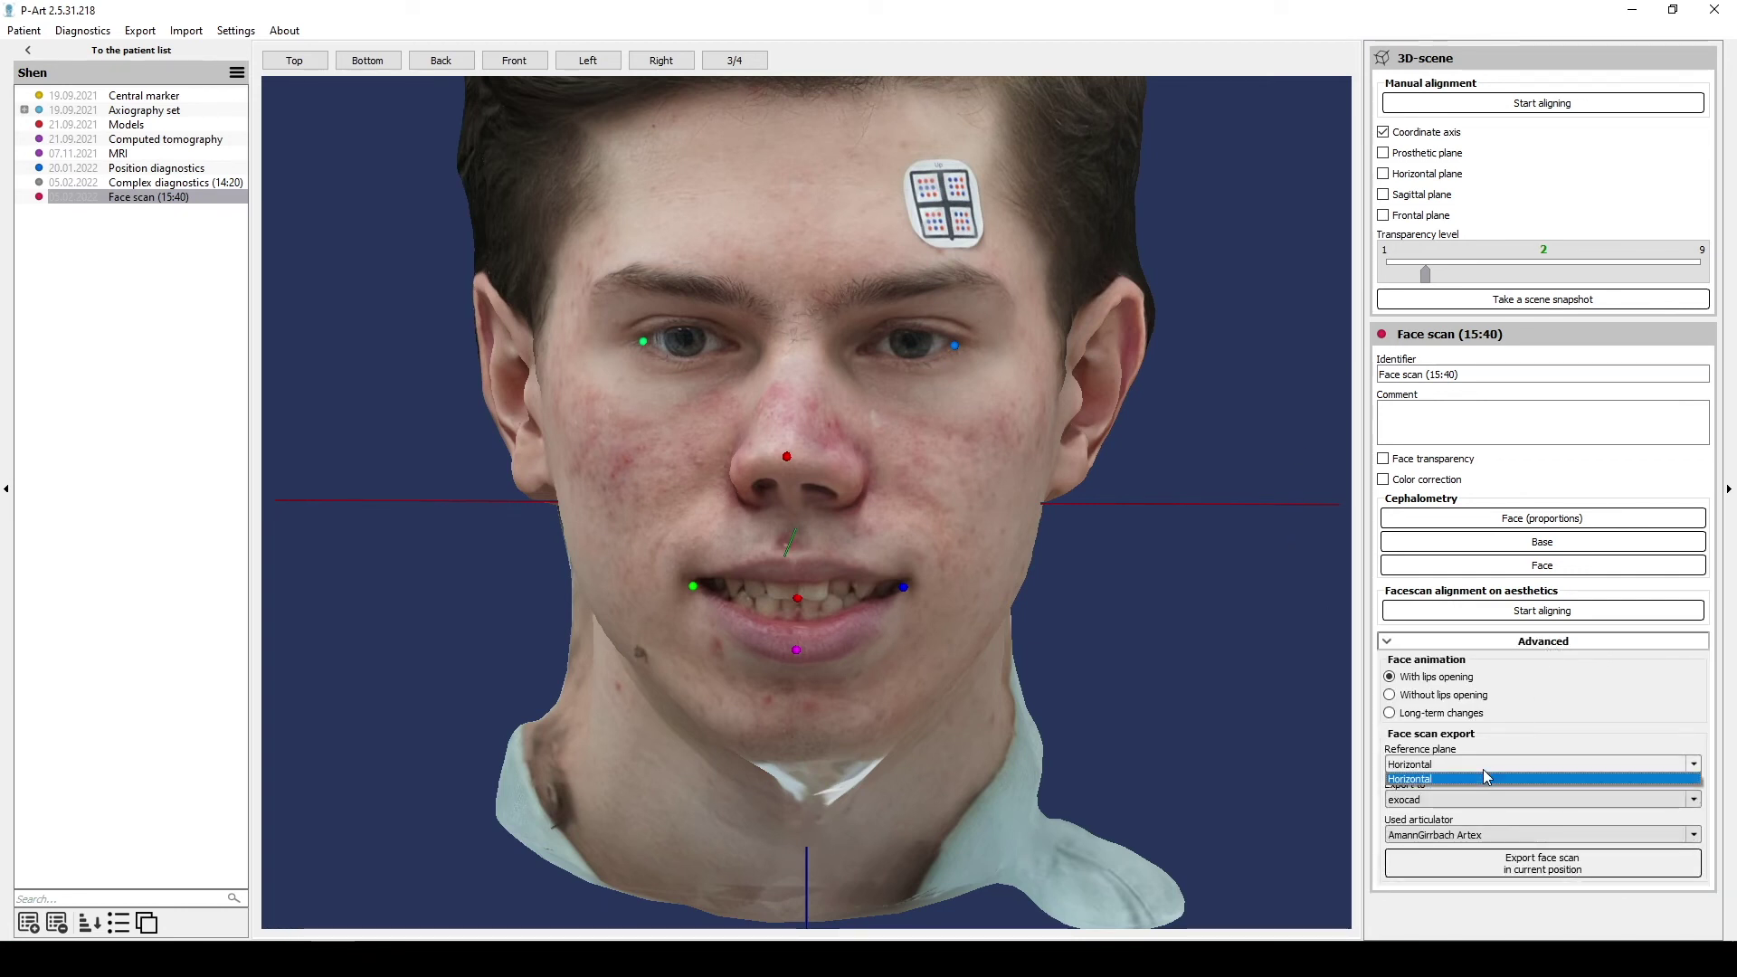
left_click(1418, 780)
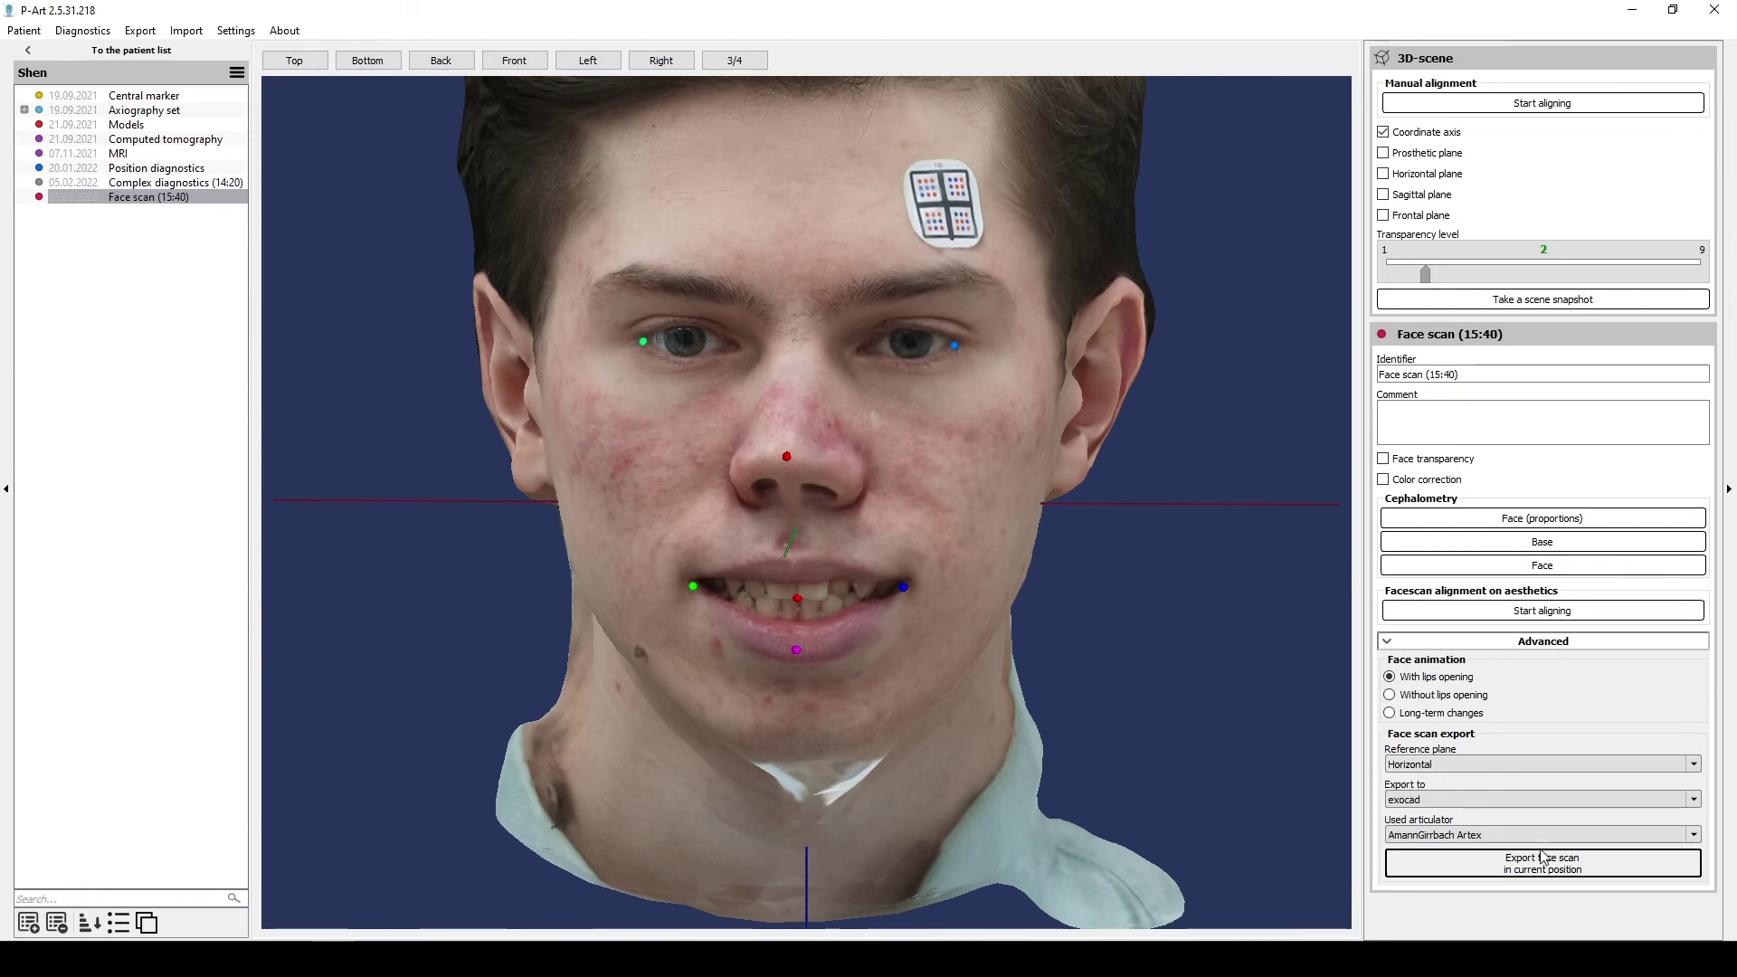
left_click(1477, 799)
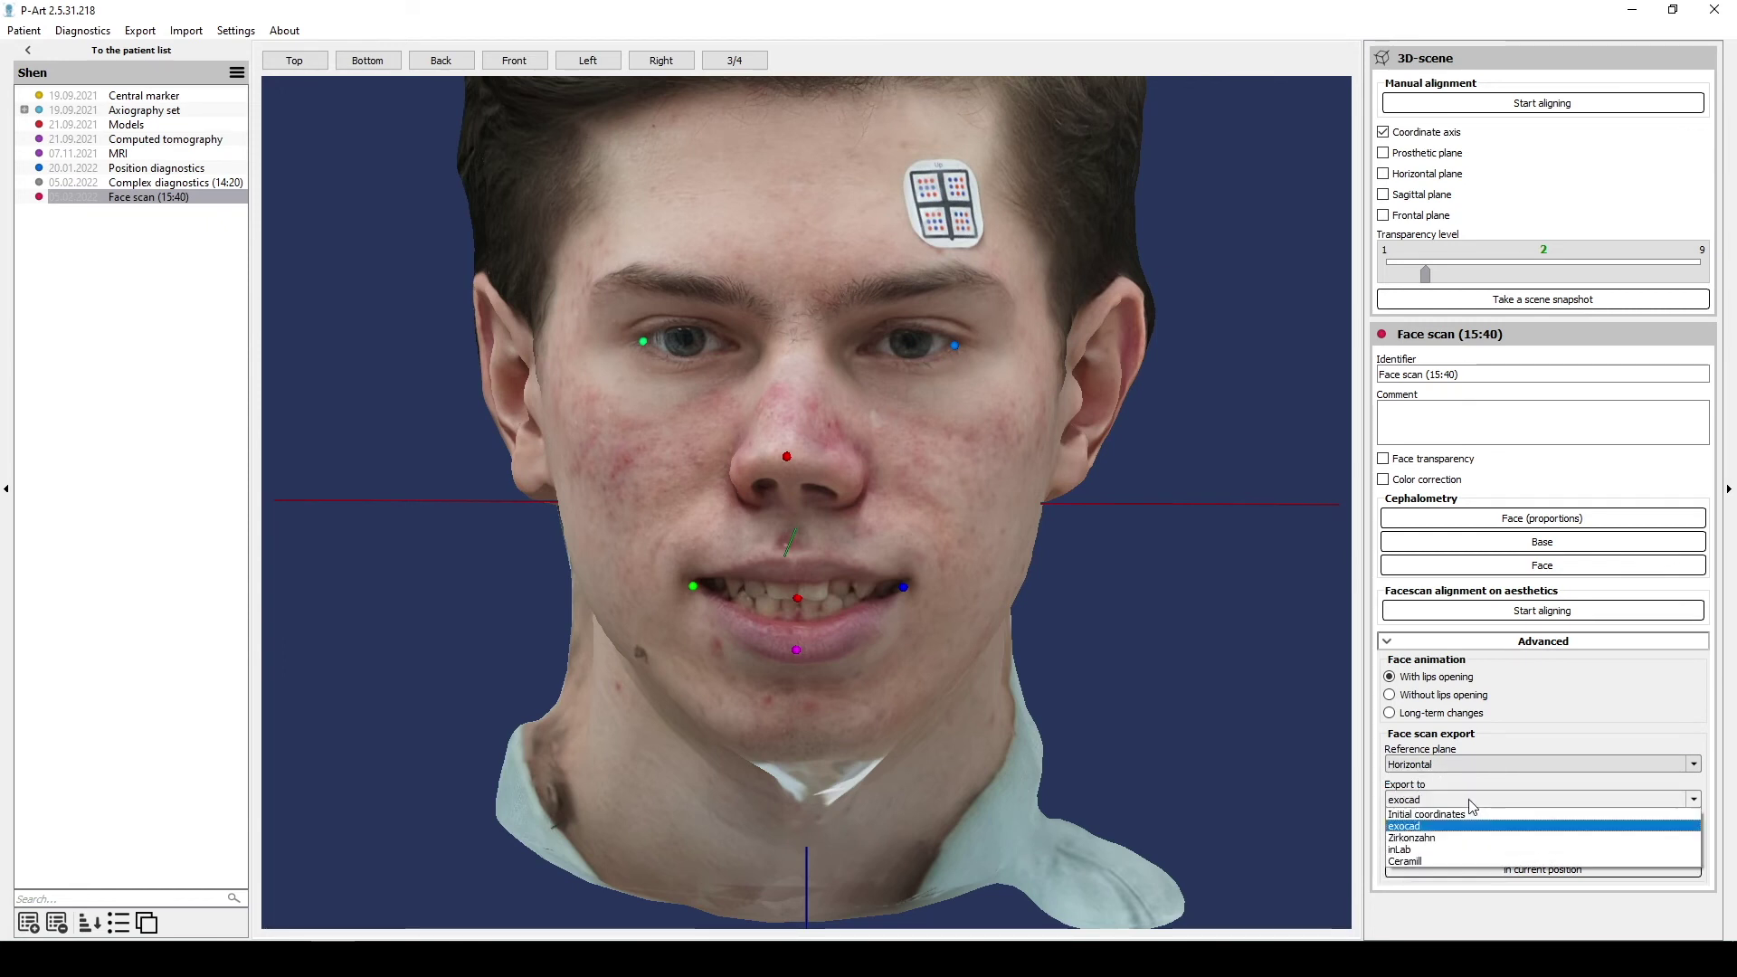
left_click(1413, 826)
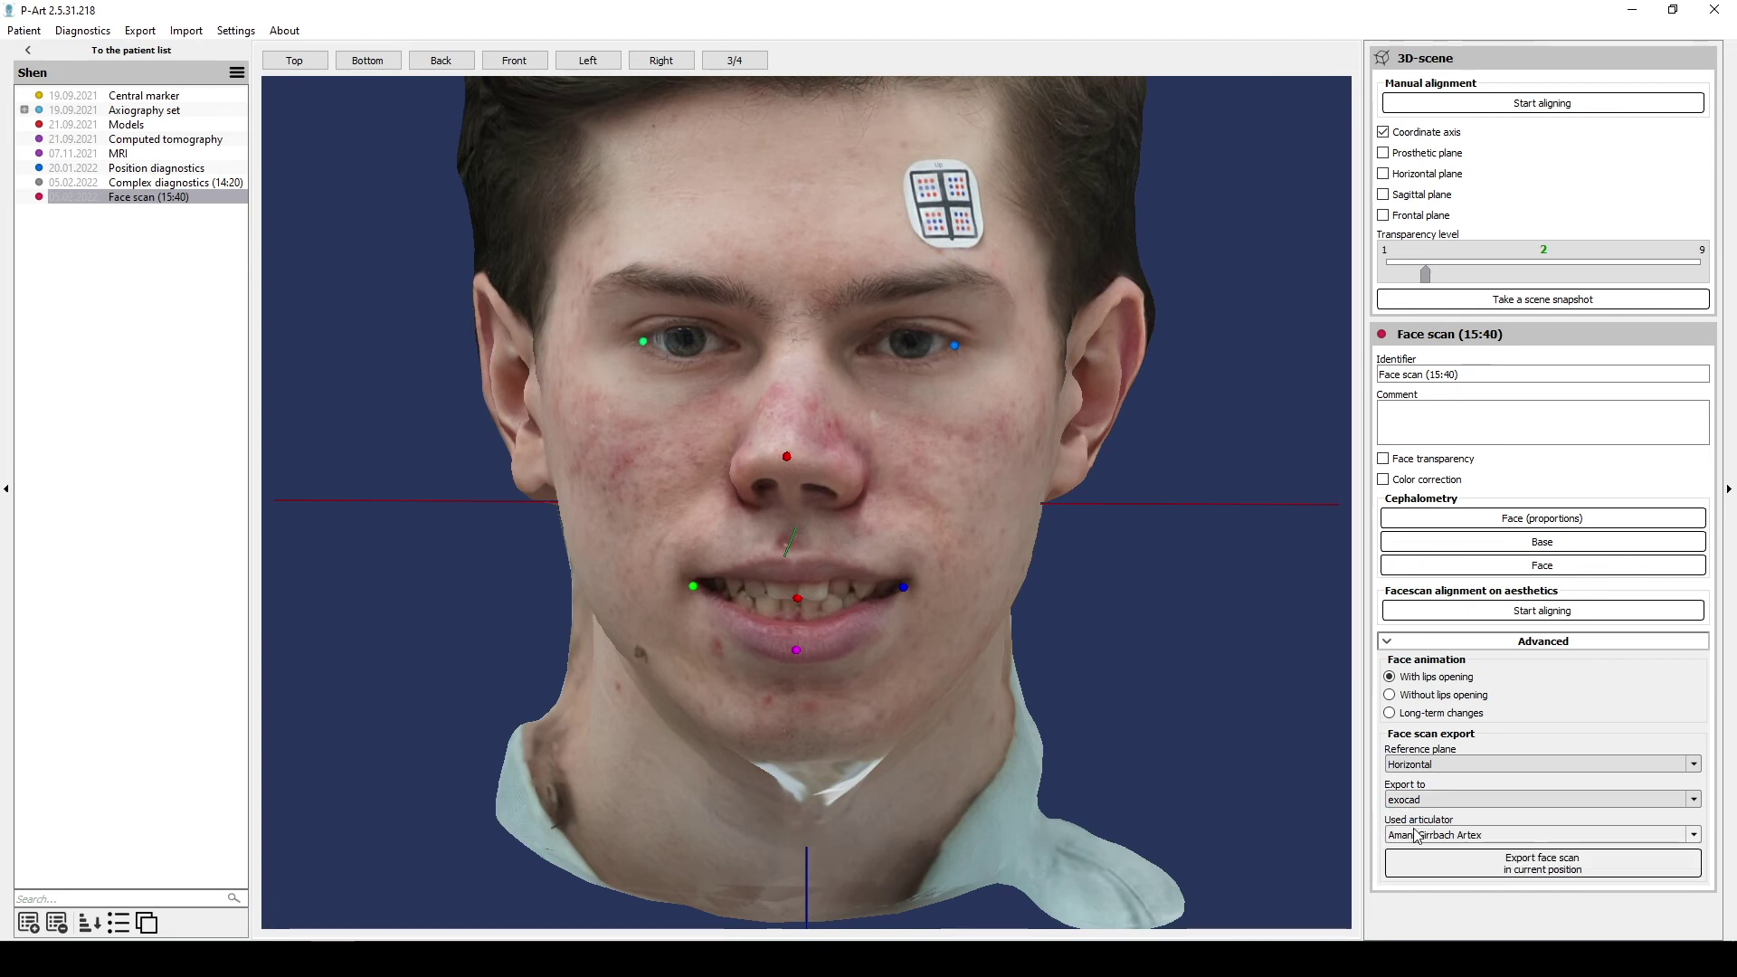
left_click(1416, 835)
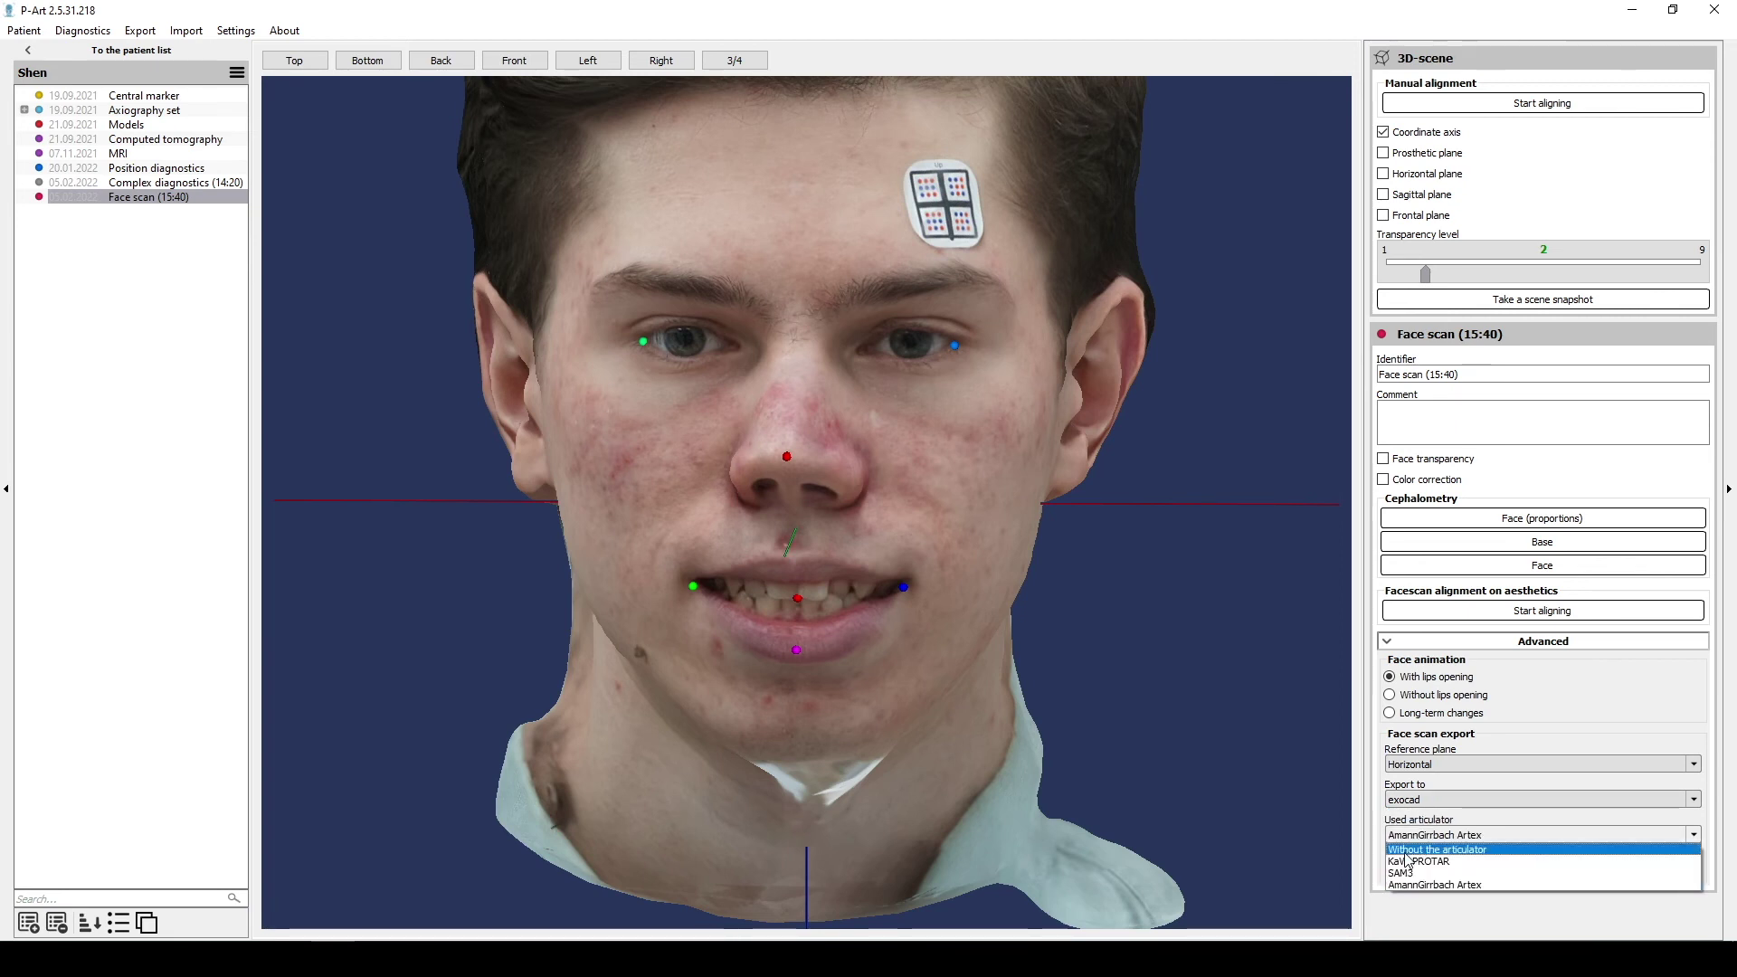
left_click(1409, 886)
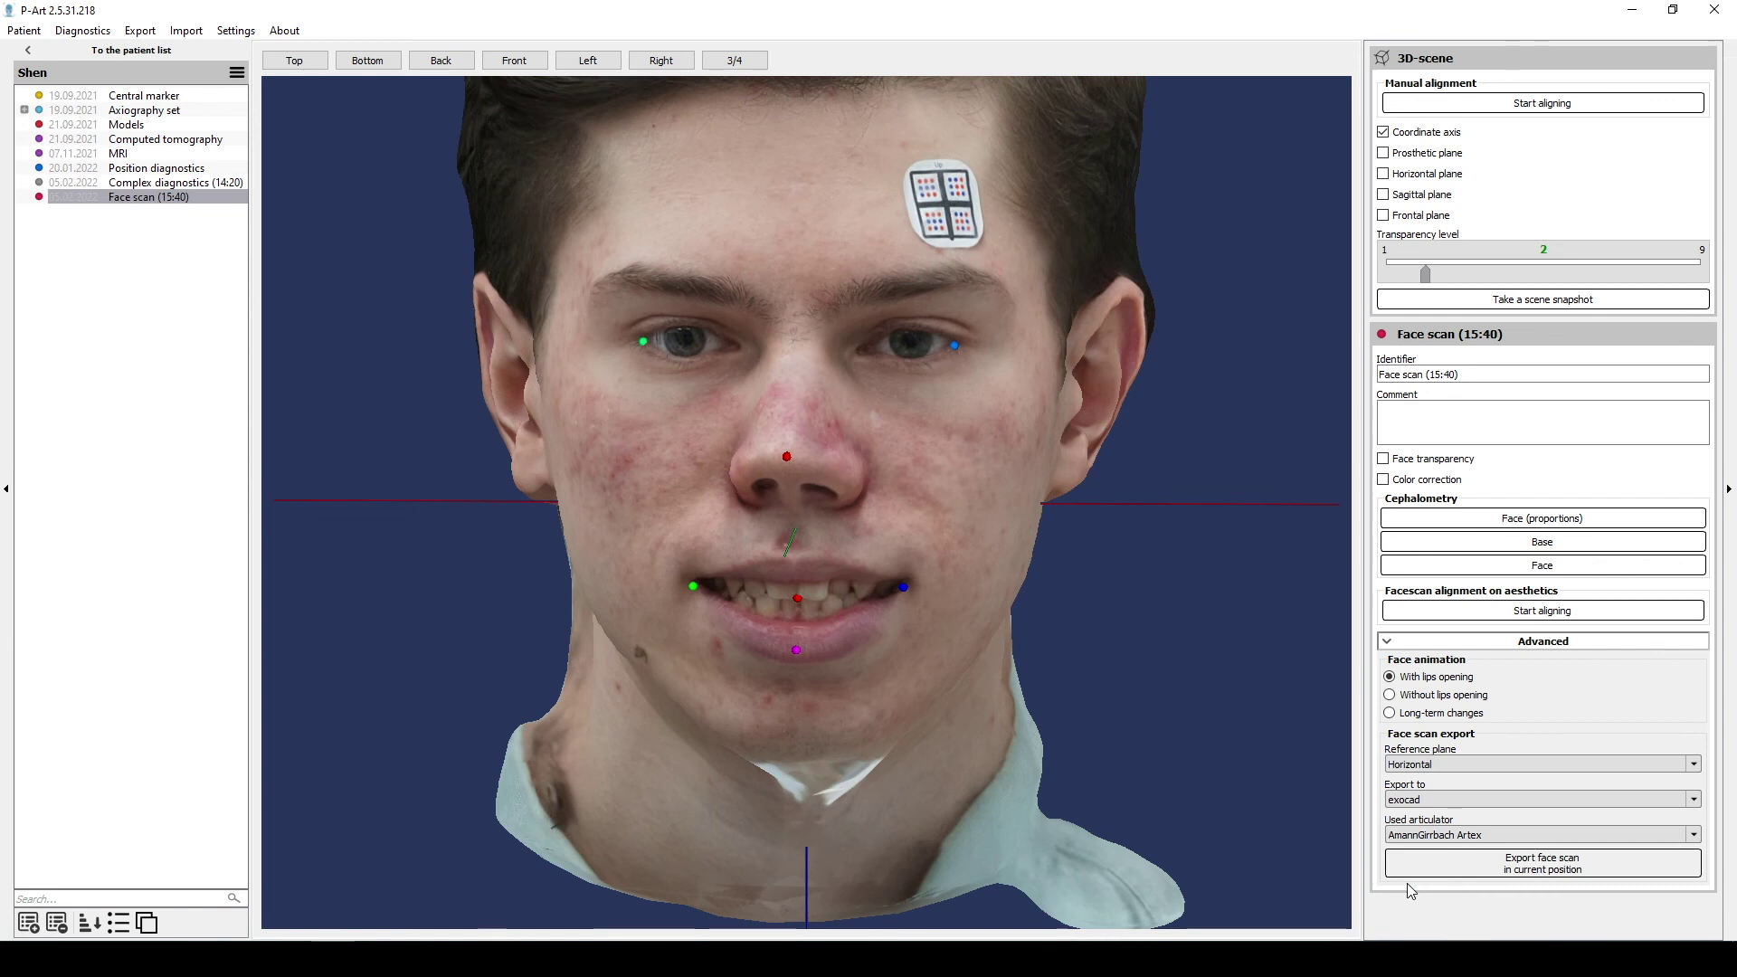
left_click(1503, 867)
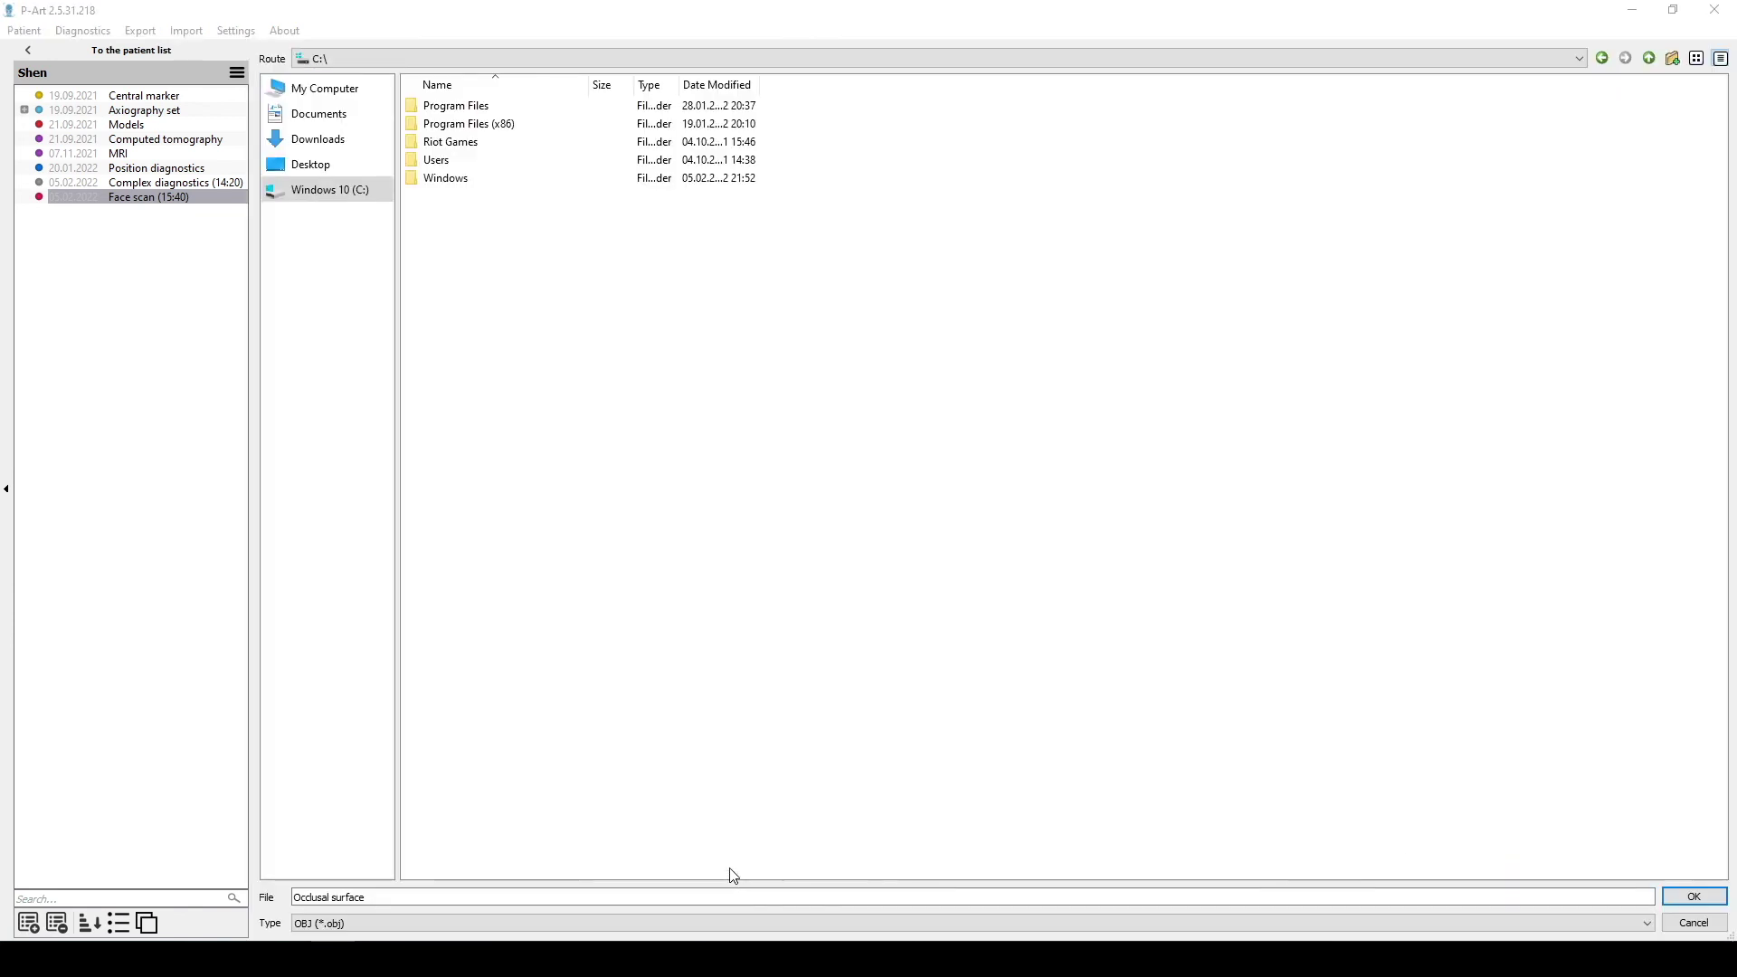
Replace the old Occlusal surface file name in the OBJ save dialog, starting the new name with 'F'
left_click_drag(461, 894, 278, 883)
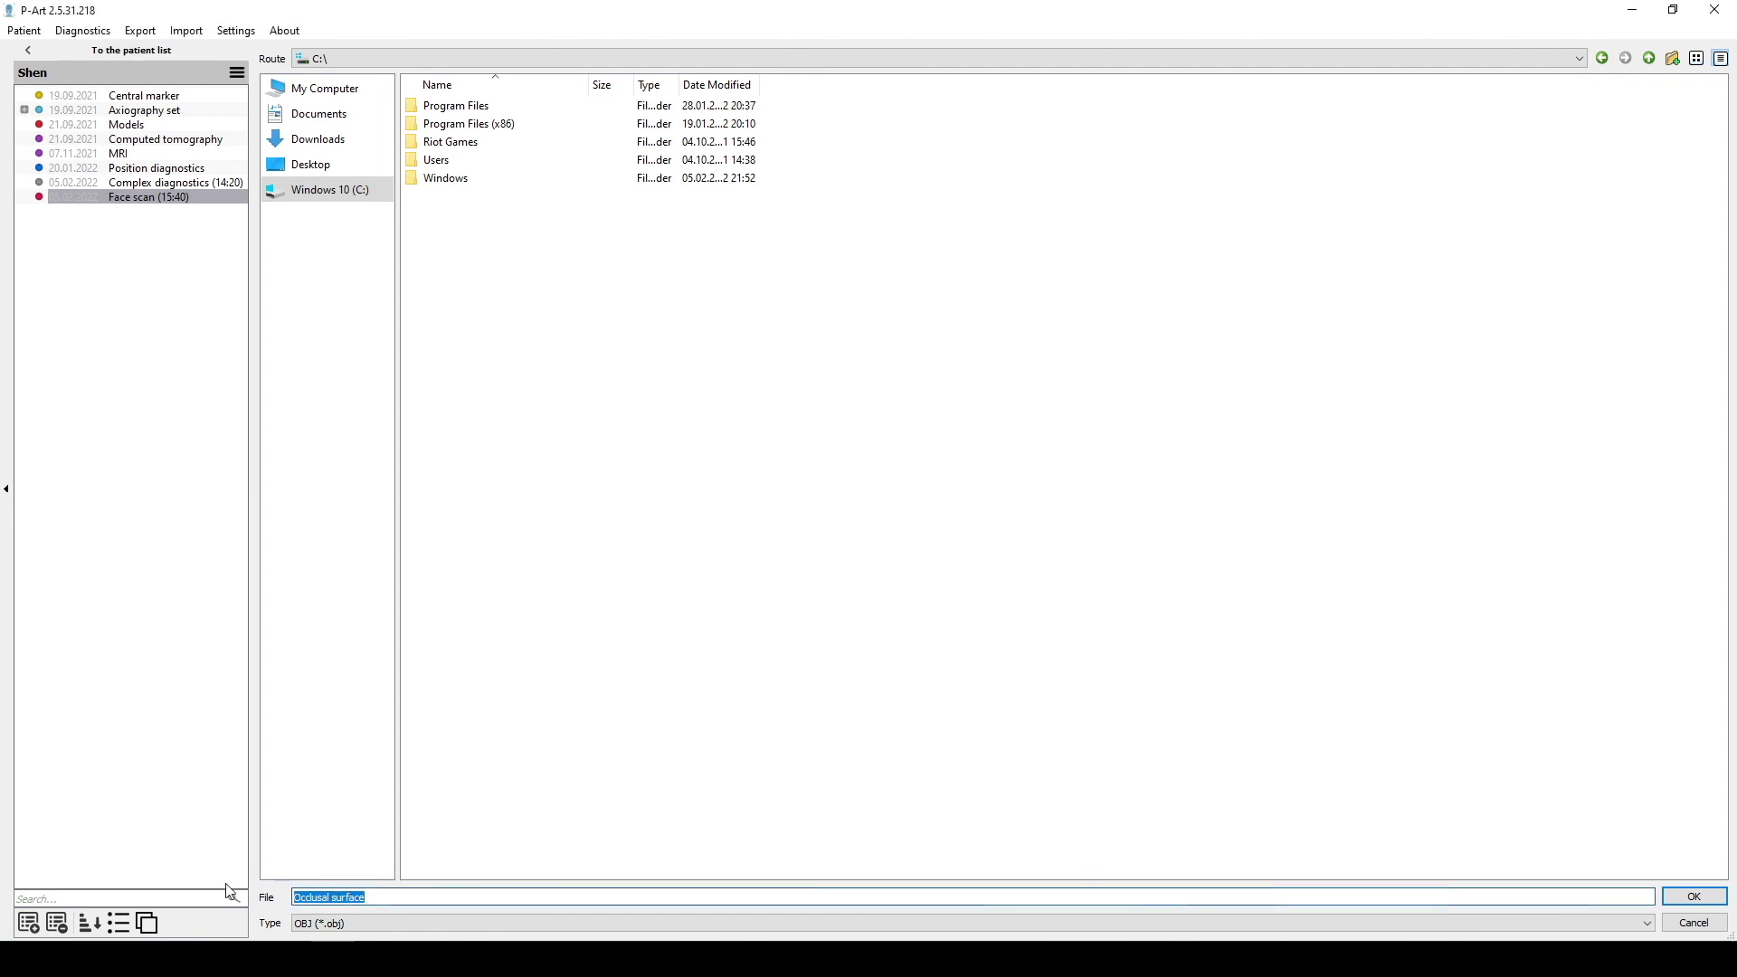
type("F")
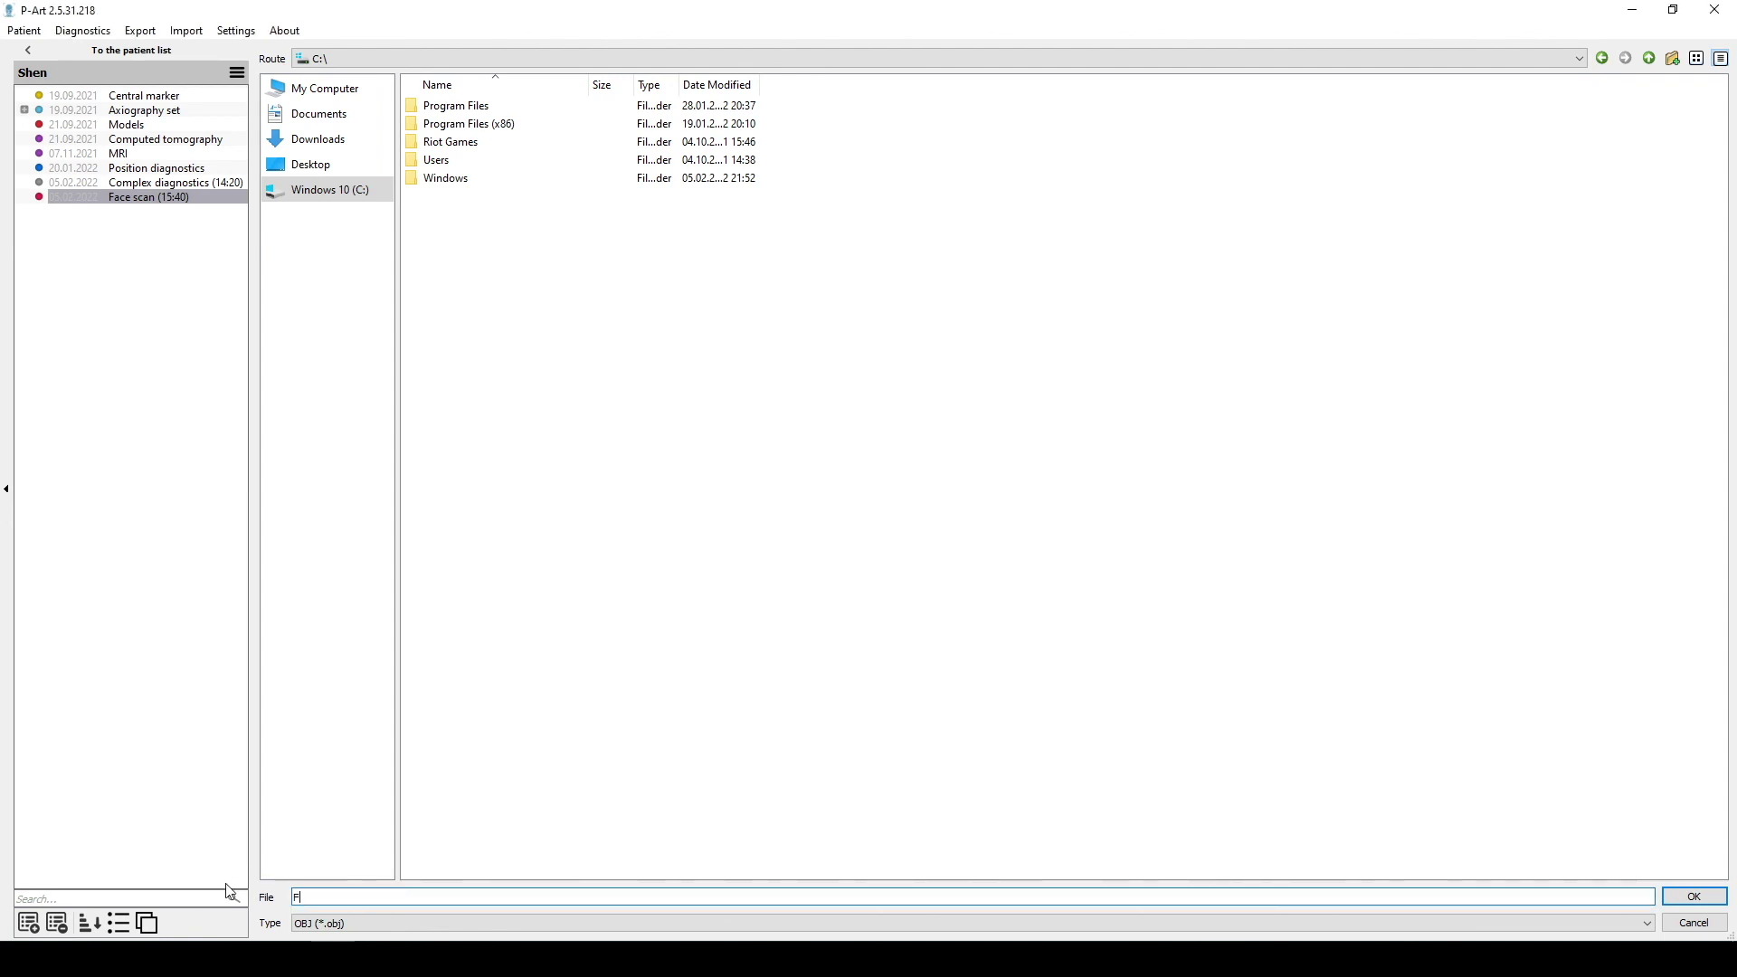